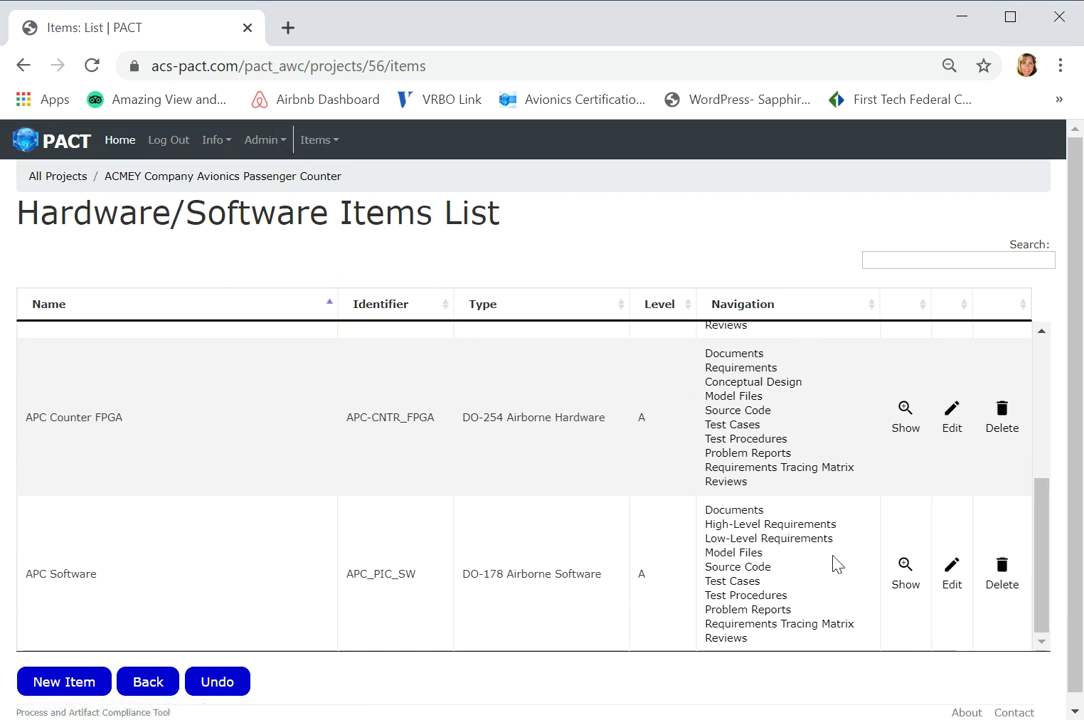
Open the requirements list of the Avionics Passenger Counter (APC) Controller Board item.
{"action": "left_click_drag", "start_coordinate": [1040, 542], "coordinate": [1037, 387]}
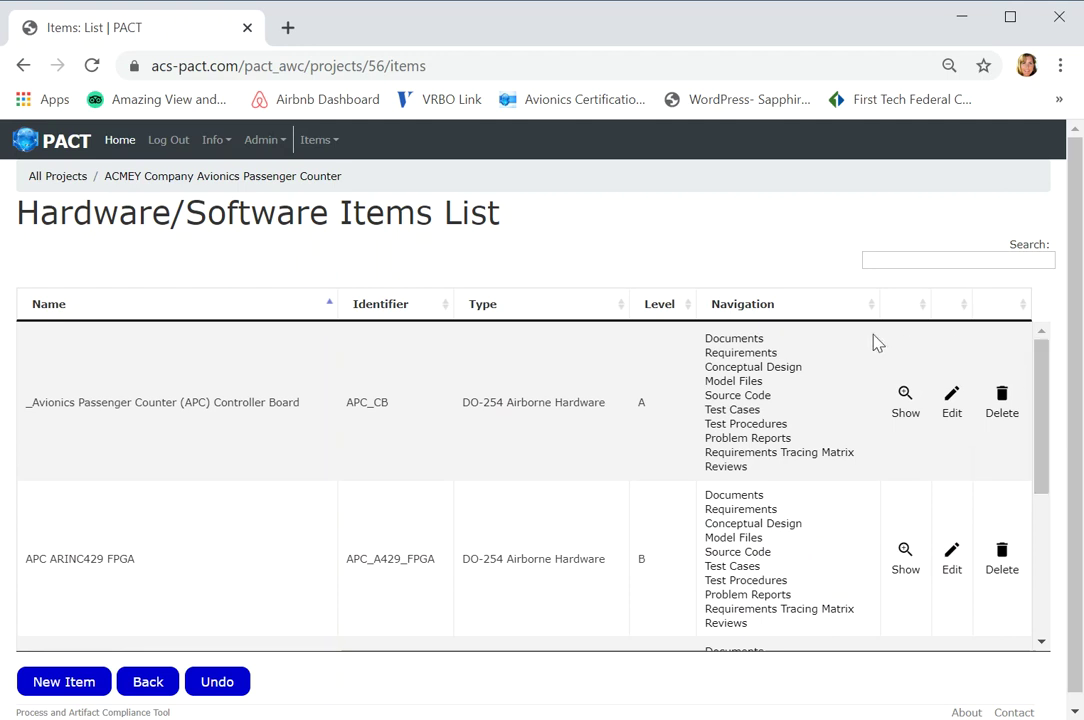
{"action": "double_click", "coordinate": [767, 357]}
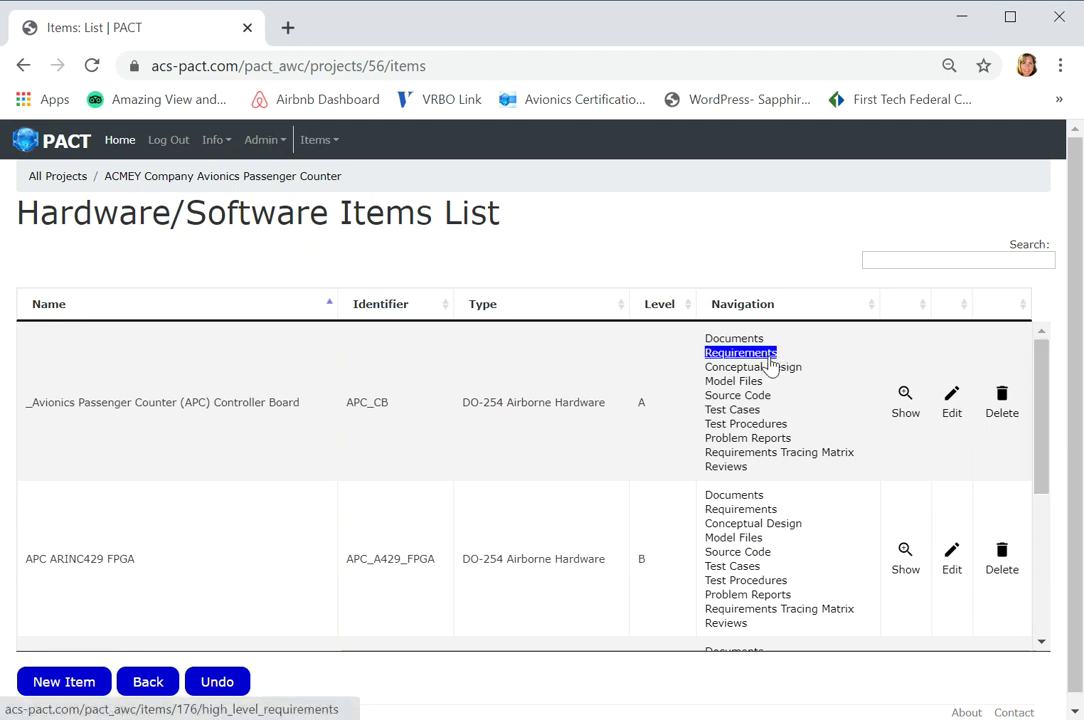
{"action": "left_click", "coordinate": [768, 358]}
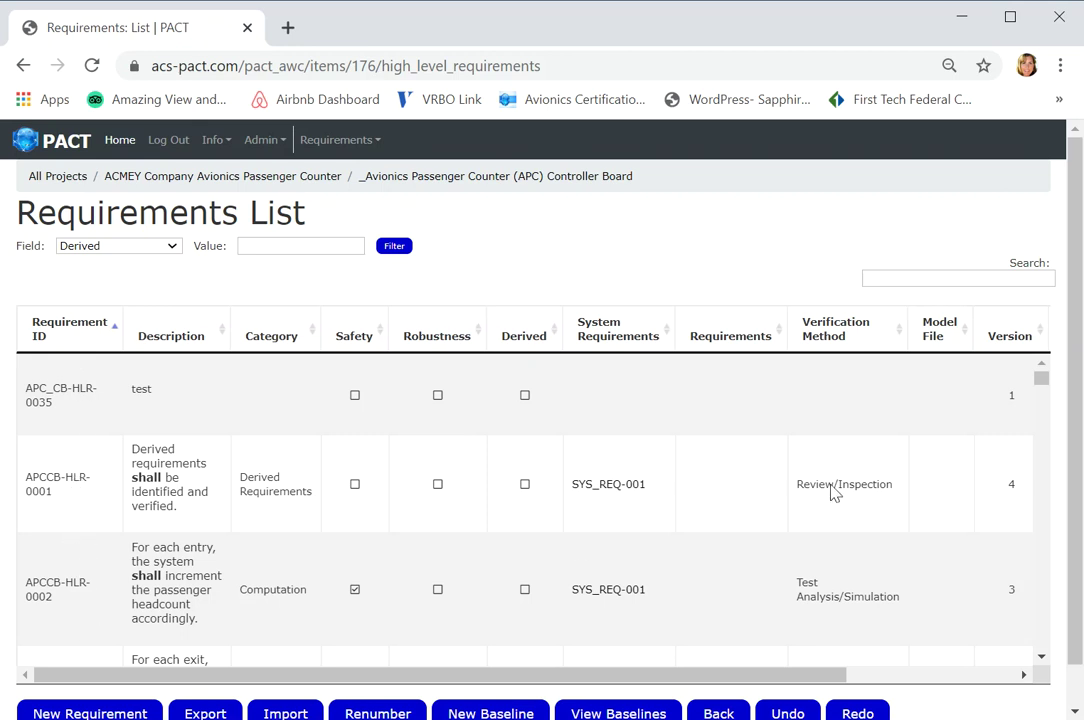
Delete the test requirement APC_CB-HLR-0035 from the requirements list and confirm the deletion.
{"action": "left_click_drag", "start_coordinate": [1043, 380], "coordinate": [1045, 400]}
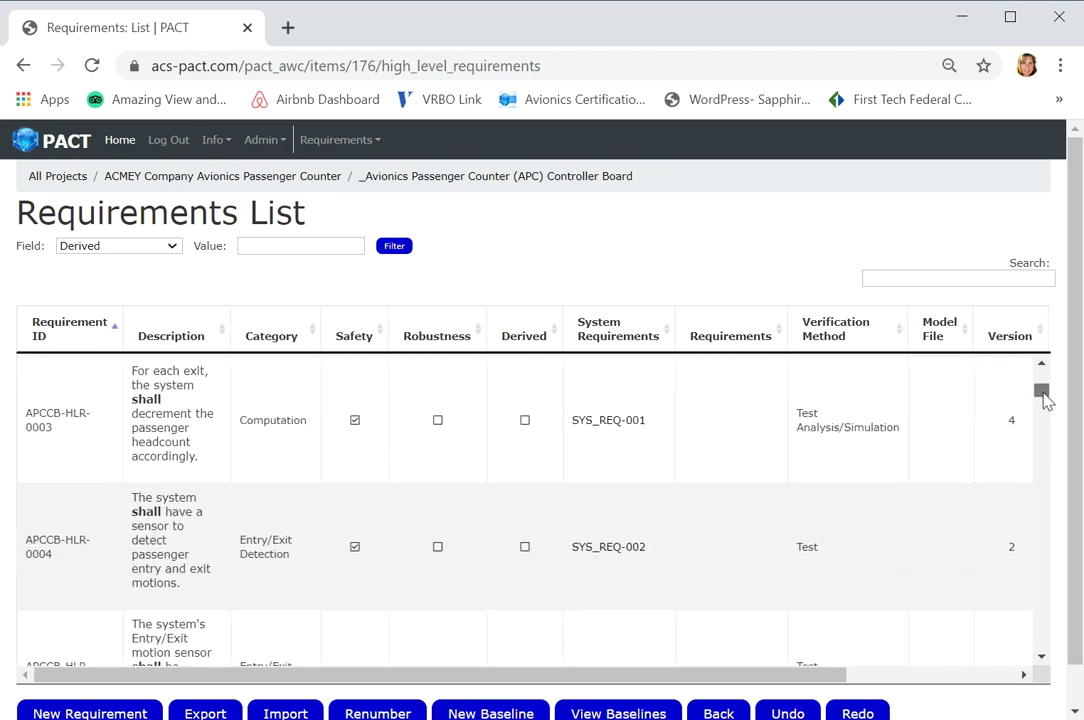
{"action": "left_click_drag", "start_coordinate": [1045, 400], "coordinate": [1040, 410]}
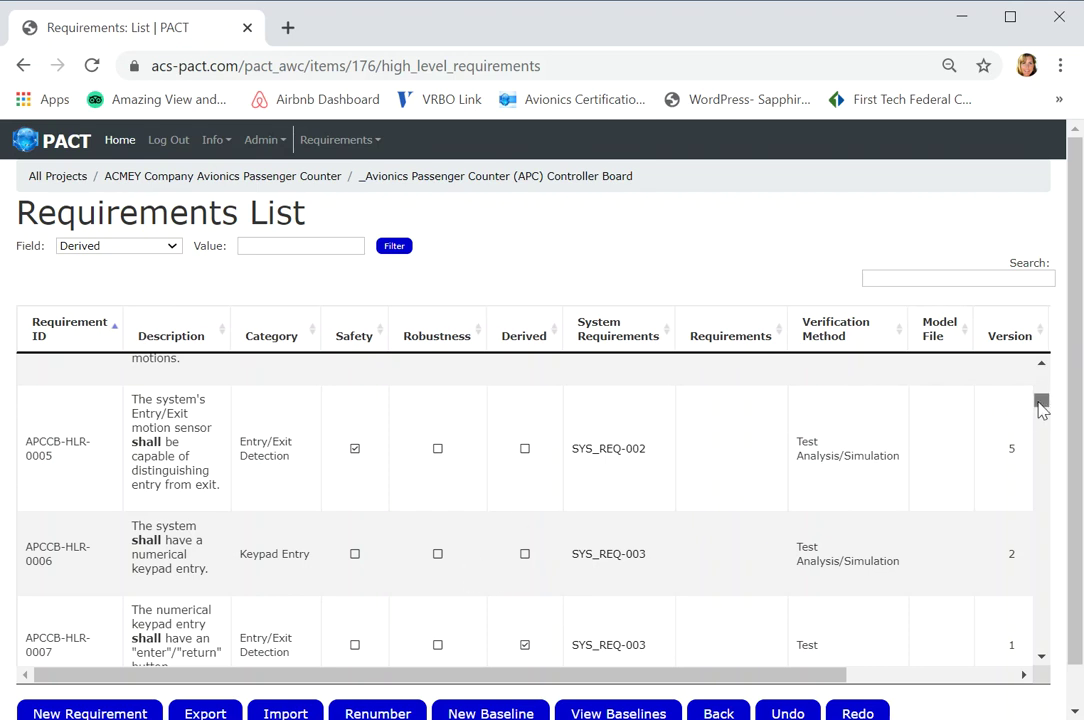
{"action": "scroll", "coordinate": [1041, 405], "scroll_direction": "up", "scroll_amount": 1}
{"action": "left_click_drag", "start_coordinate": [1041, 405], "coordinate": [1042, 381]}
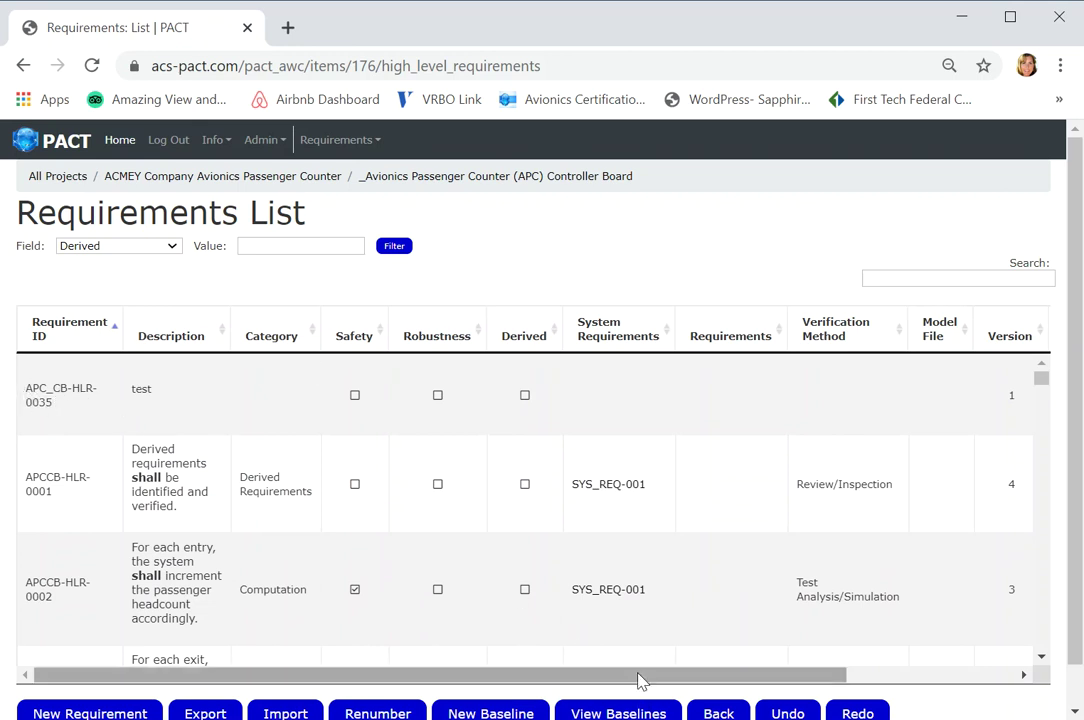
{"action": "left_click_drag", "start_coordinate": [639, 682], "coordinate": [813, 682]}
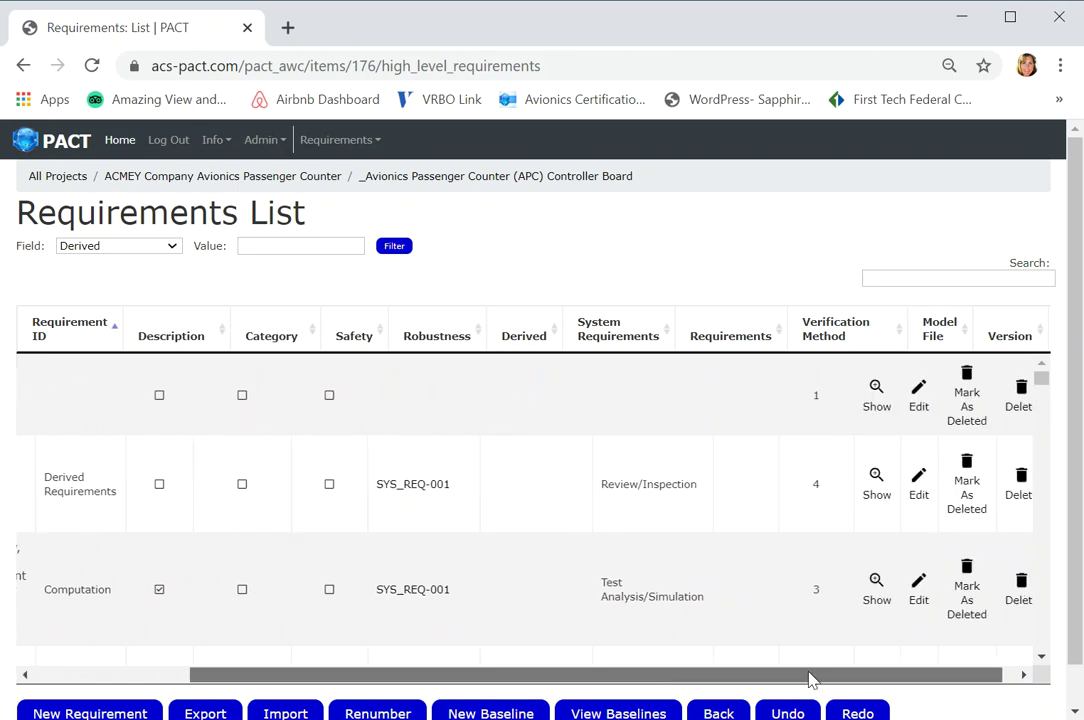
{"action": "left_click", "coordinate": [1004, 398]}
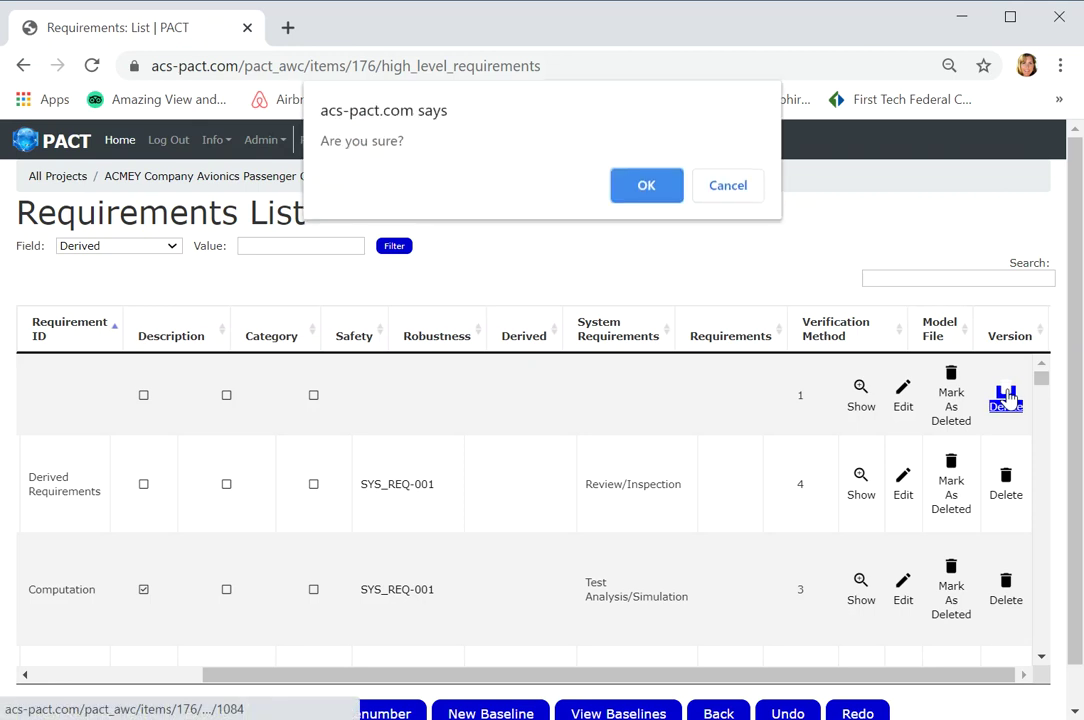
{"action": "left_click", "coordinate": [645, 190]}
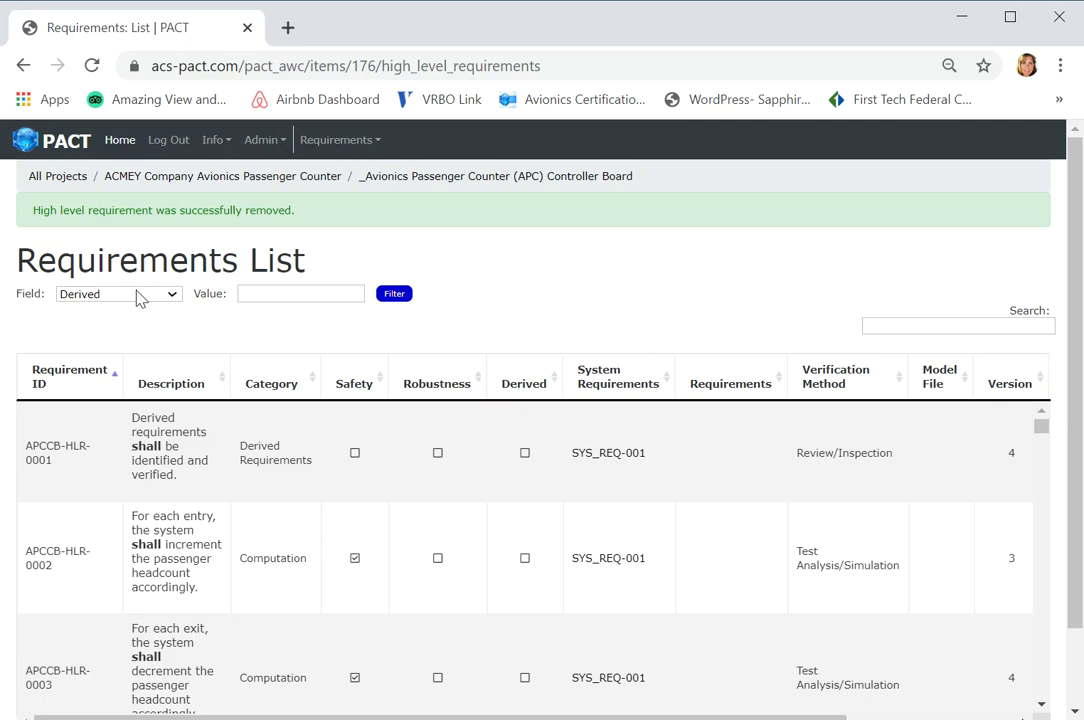
Filter the requirements list to the entries whose Derived field is true.
{"action": "left_click", "coordinate": [261, 293]}
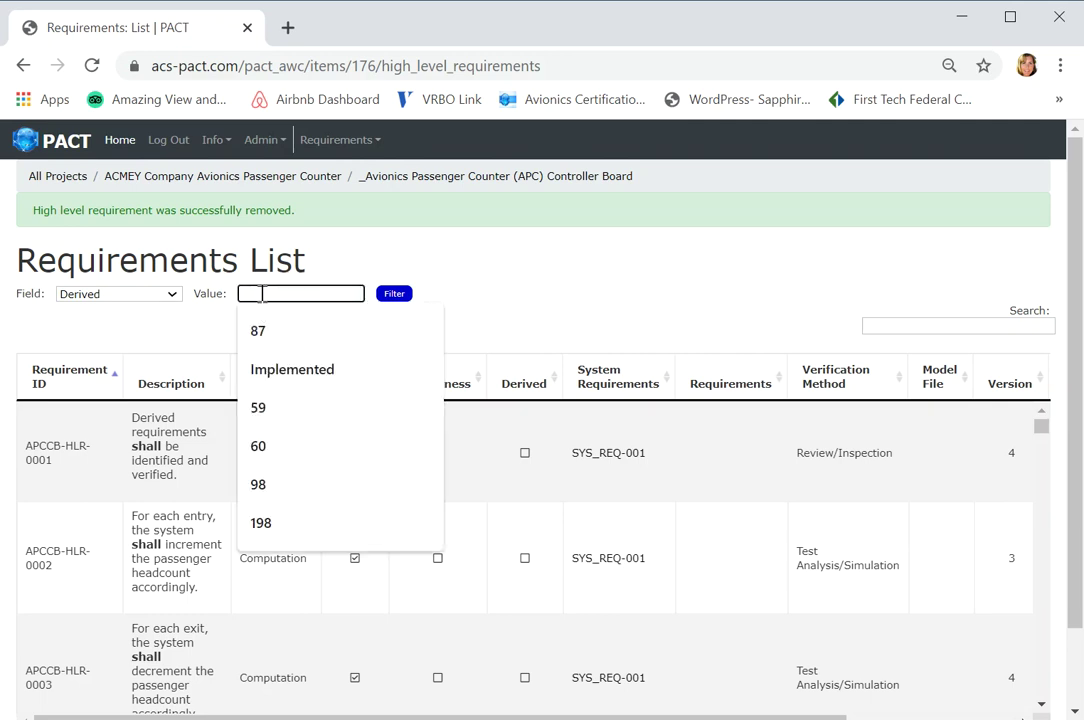
{"action": "type", "text": "true"}
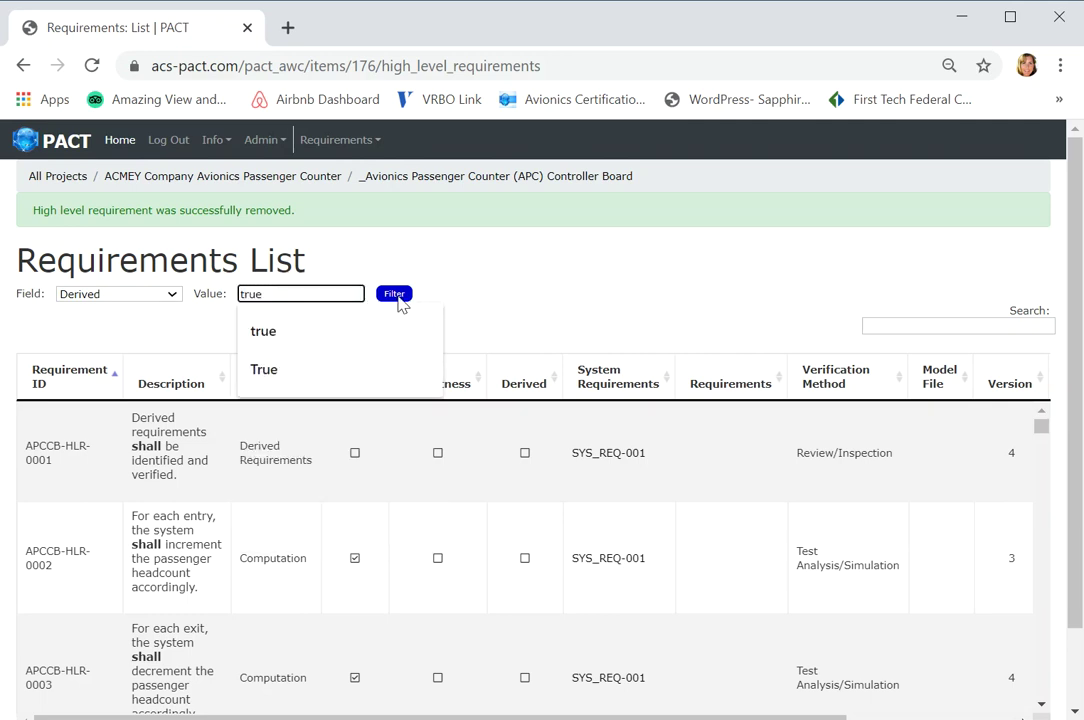
{"action": "left_click", "coordinate": [395, 294]}
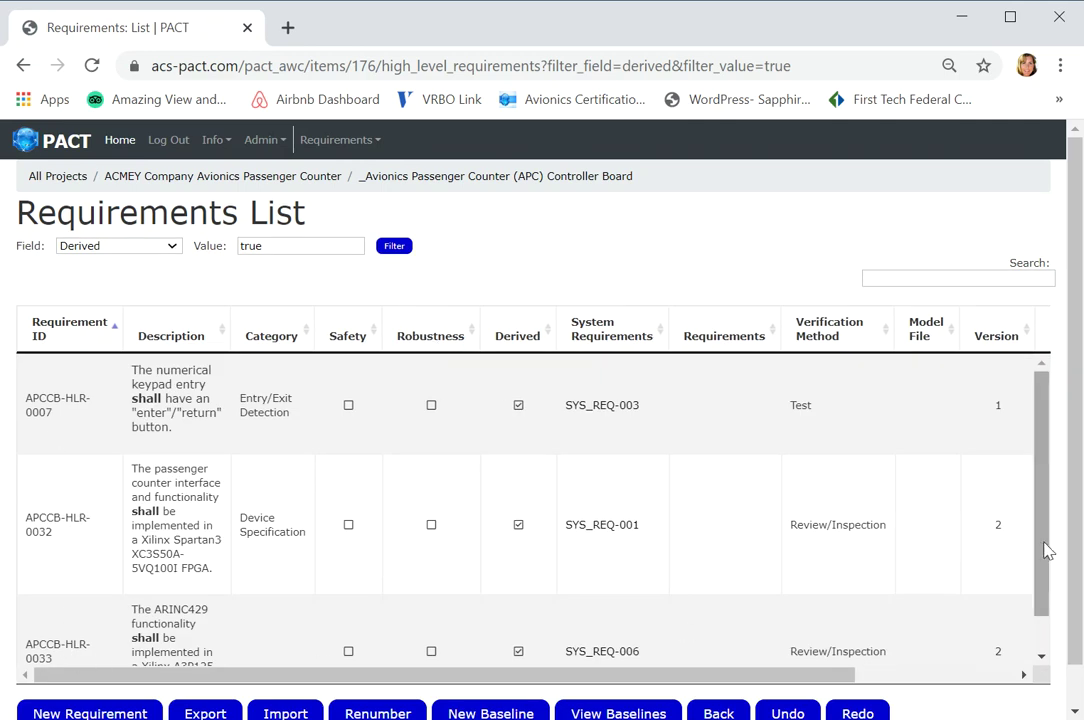
{"action": "left_click_drag", "start_coordinate": [1048, 565], "coordinate": [1038, 511]}
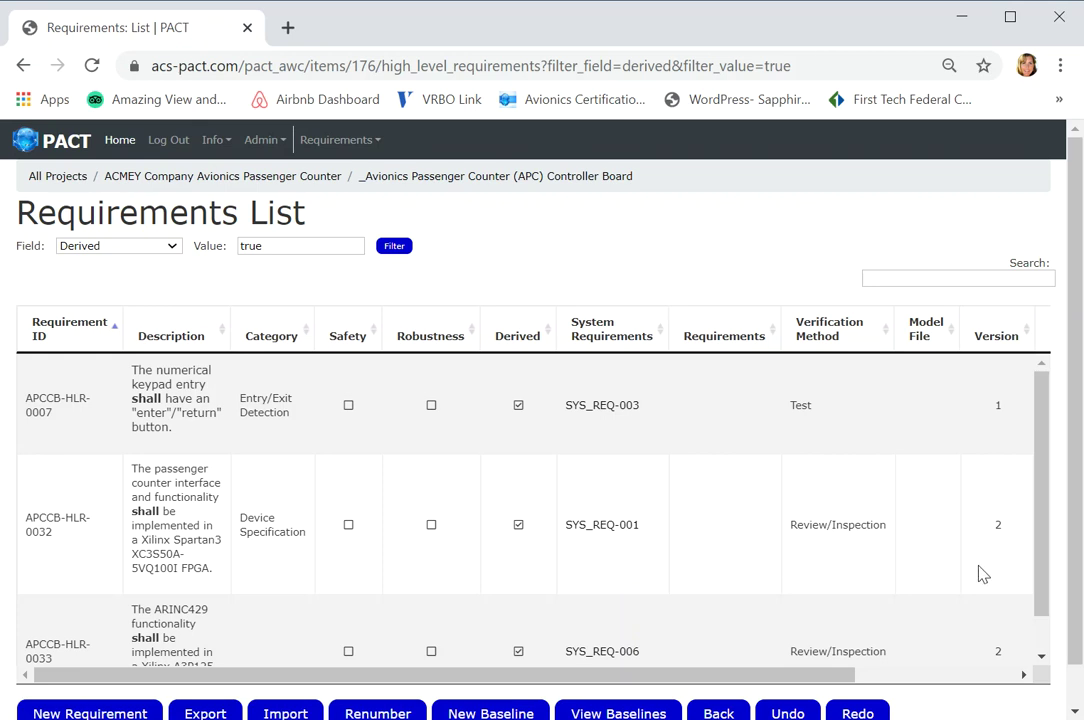
Clear the Derived filter value to list all requirements again.
{"action": "left_click", "coordinate": [252, 245]}
{"action": "left_click_drag", "start_coordinate": [252, 245], "coordinate": [218, 245]}
{"action": "key", "text": "BackSpace"}
{"action": "key", "text": "Return"}
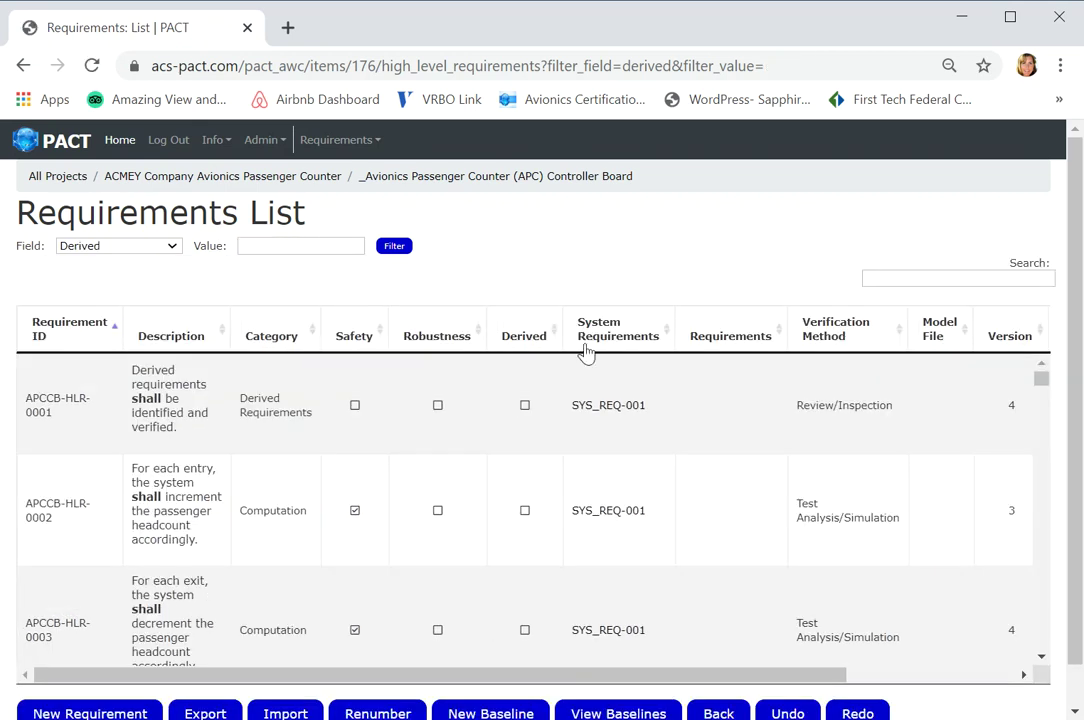
Open requirement APCCB-HLR-0034 for editing and mark it as derived.
{"action": "left_click_drag", "start_coordinate": [1043, 382], "coordinate": [1047, 655]}
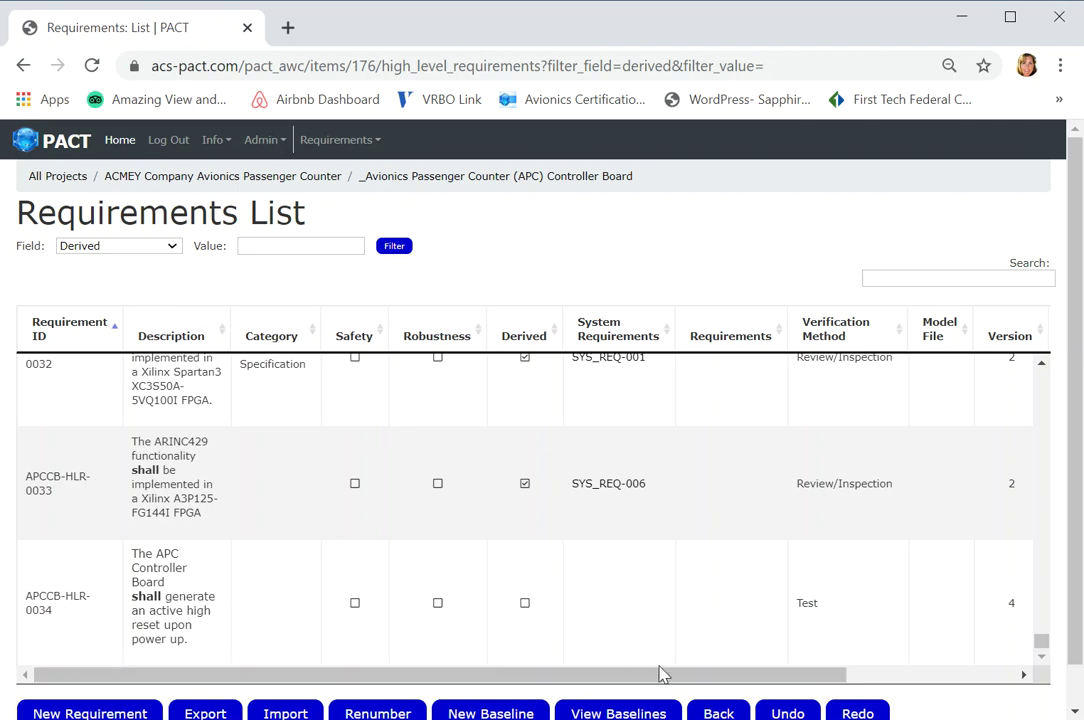
{"action": "left_click_drag", "start_coordinate": [672, 681], "coordinate": [963, 655]}
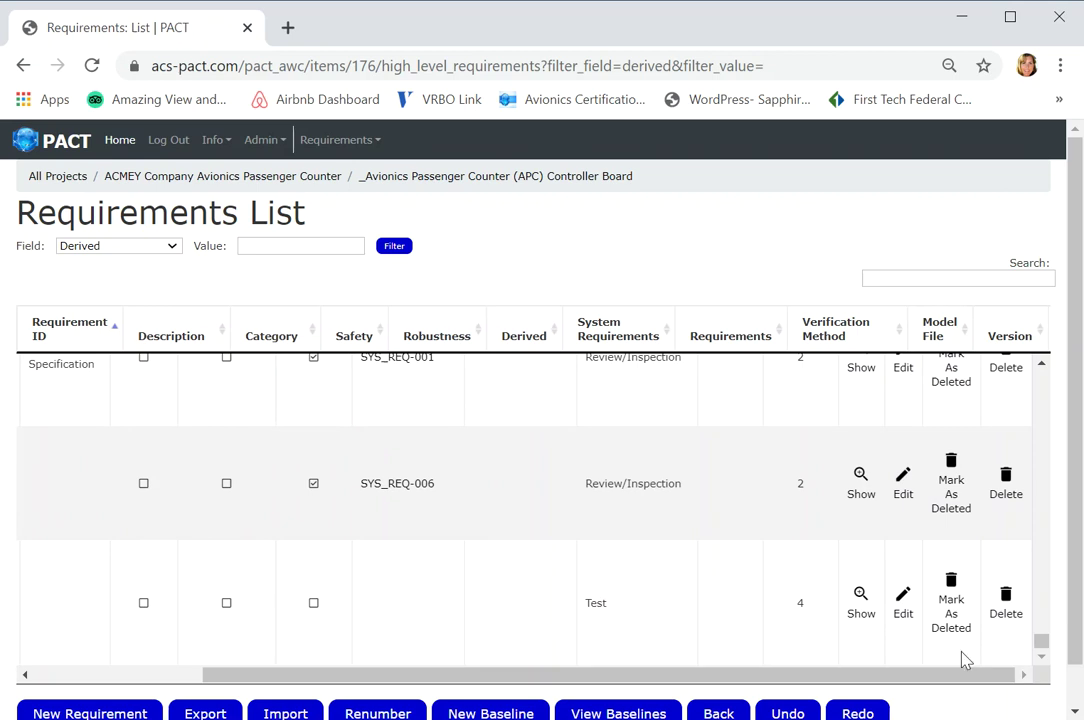
{"action": "left_click", "coordinate": [903, 600]}
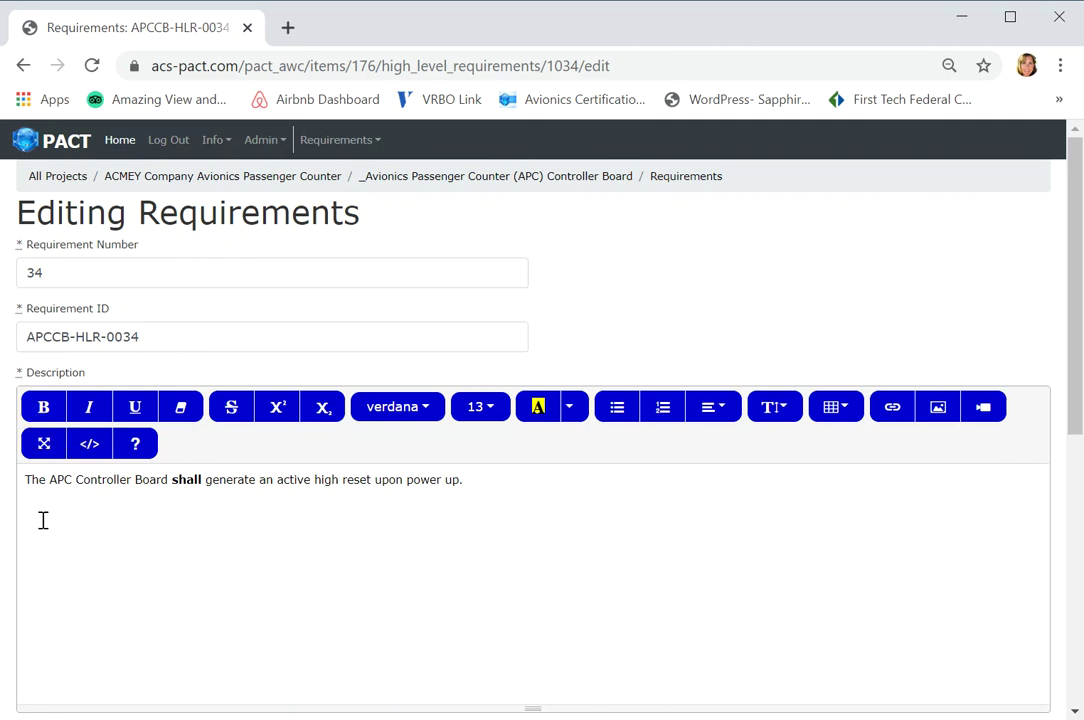
{"action": "left_click_drag", "start_coordinate": [1074, 416], "coordinate": [1074, 592]}
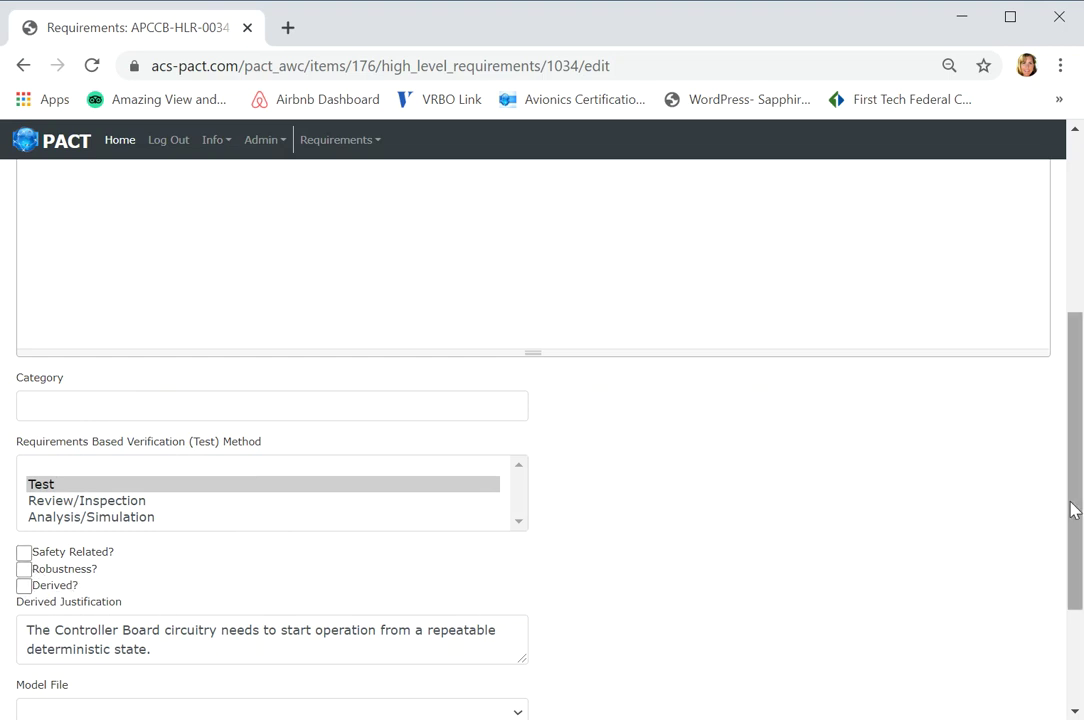
{"action": "left_click_drag", "start_coordinate": [1070, 512], "coordinate": [1064, 596]}
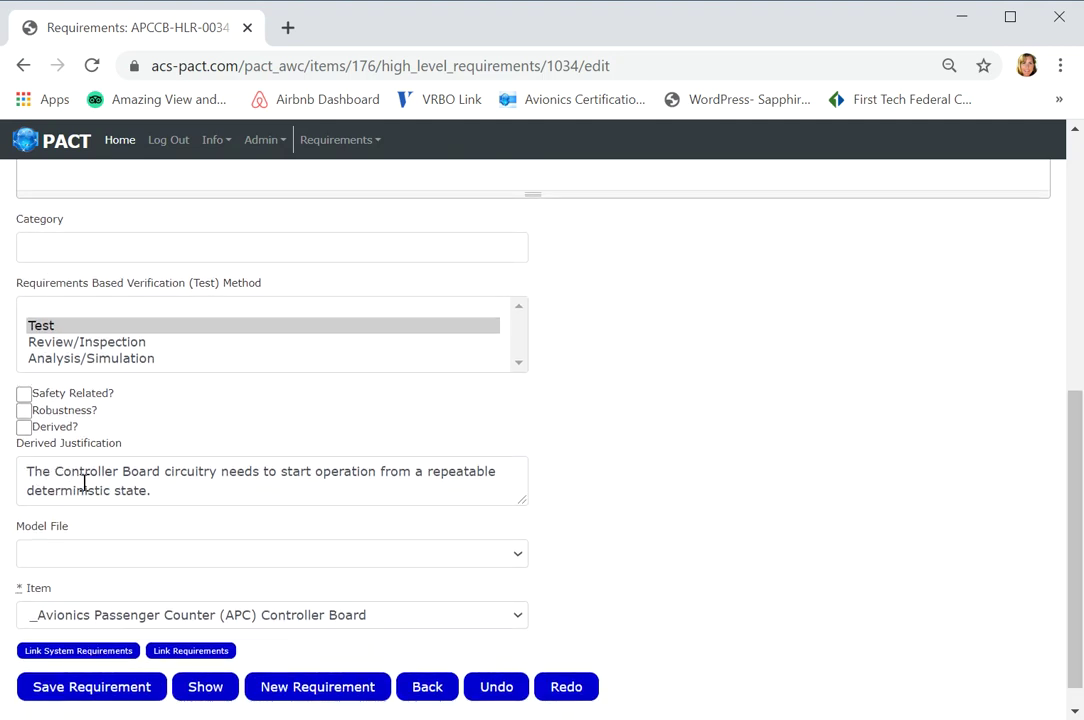
{"action": "left_click", "coordinate": [23, 427]}
Select SYS_REQ-001 among the linkable system requirements and return to the requirements list without saving.
{"action": "left_click_drag", "start_coordinate": [1074, 511], "coordinate": [1074, 532]}
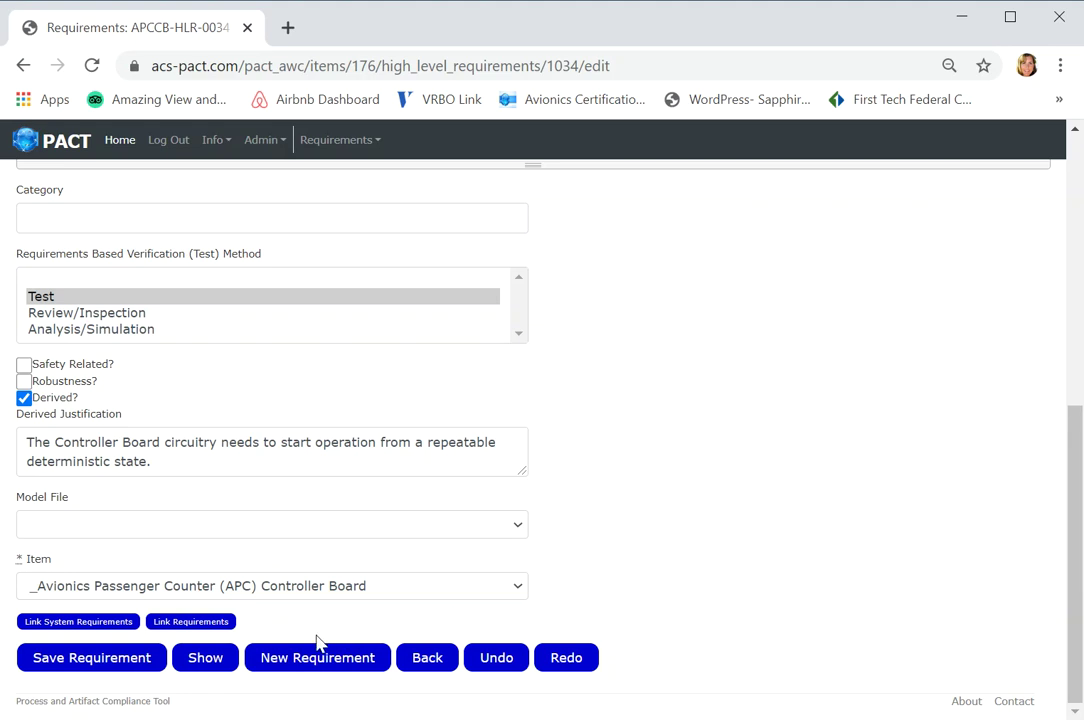
{"action": "left_click", "coordinate": [67, 622]}
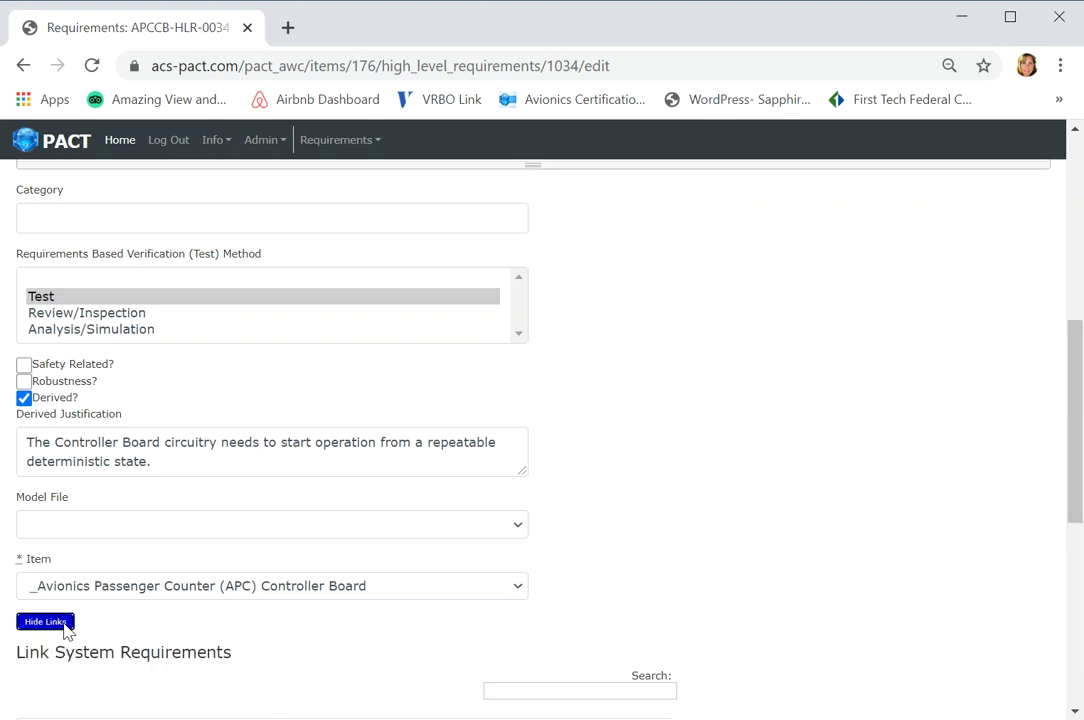
{"action": "left_click_drag", "start_coordinate": [1072, 449], "coordinate": [1073, 604]}
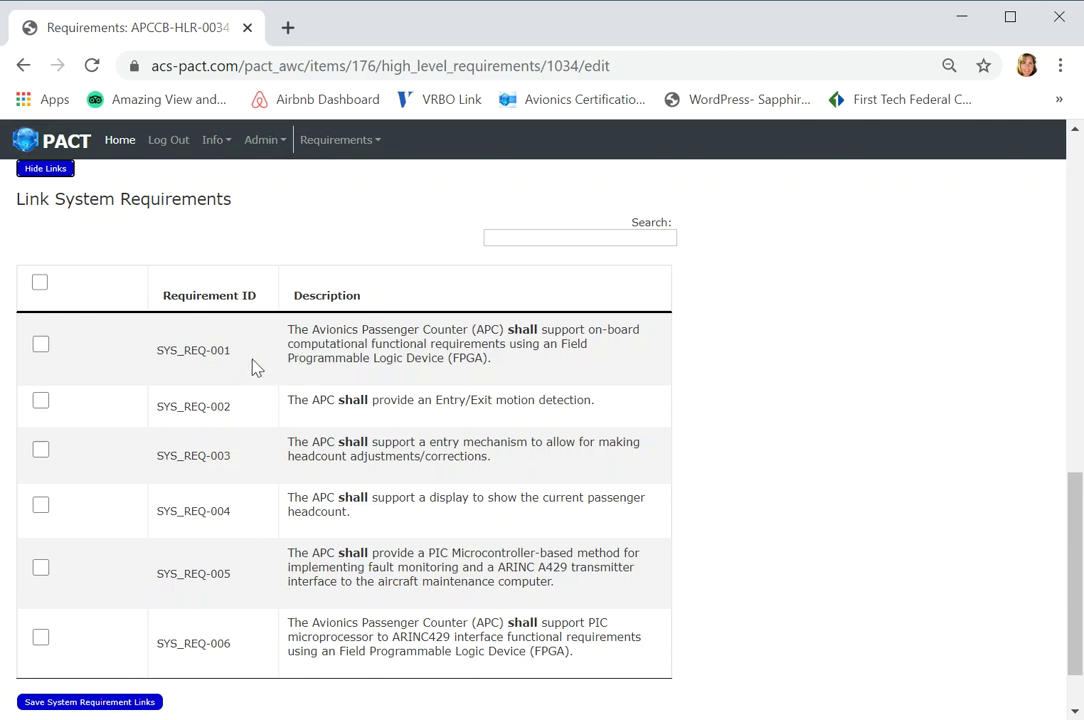
{"action": "left_click", "coordinate": [41, 348]}
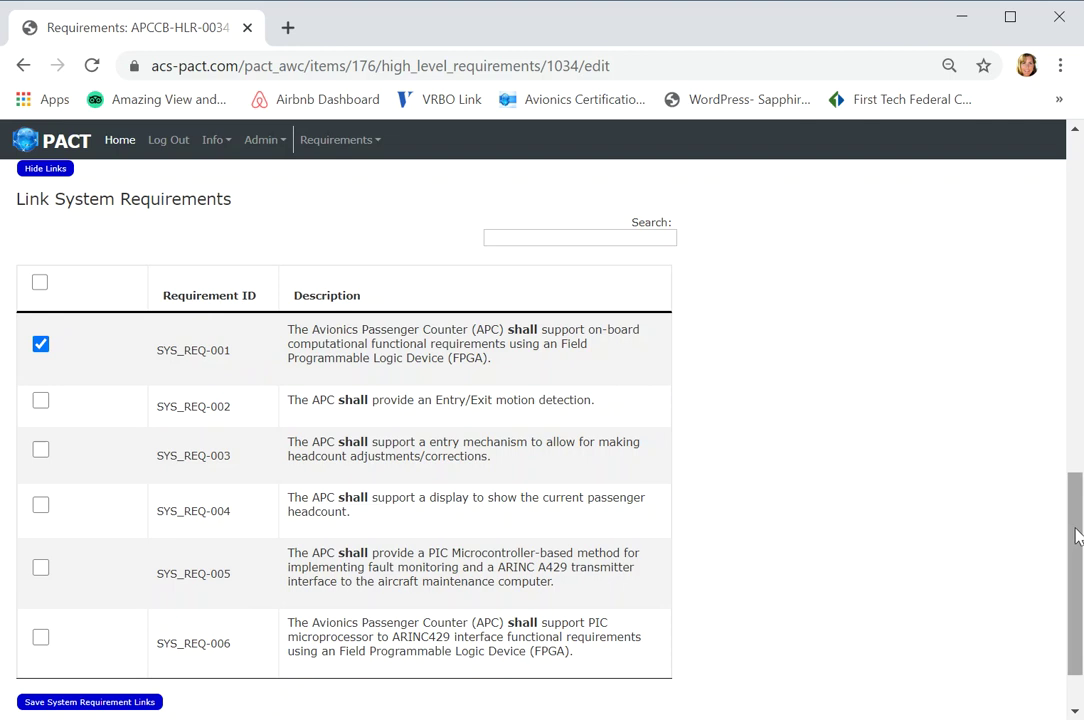
{"action": "scroll", "coordinate": [1075, 540], "scroll_direction": "down", "scroll_amount": 1}
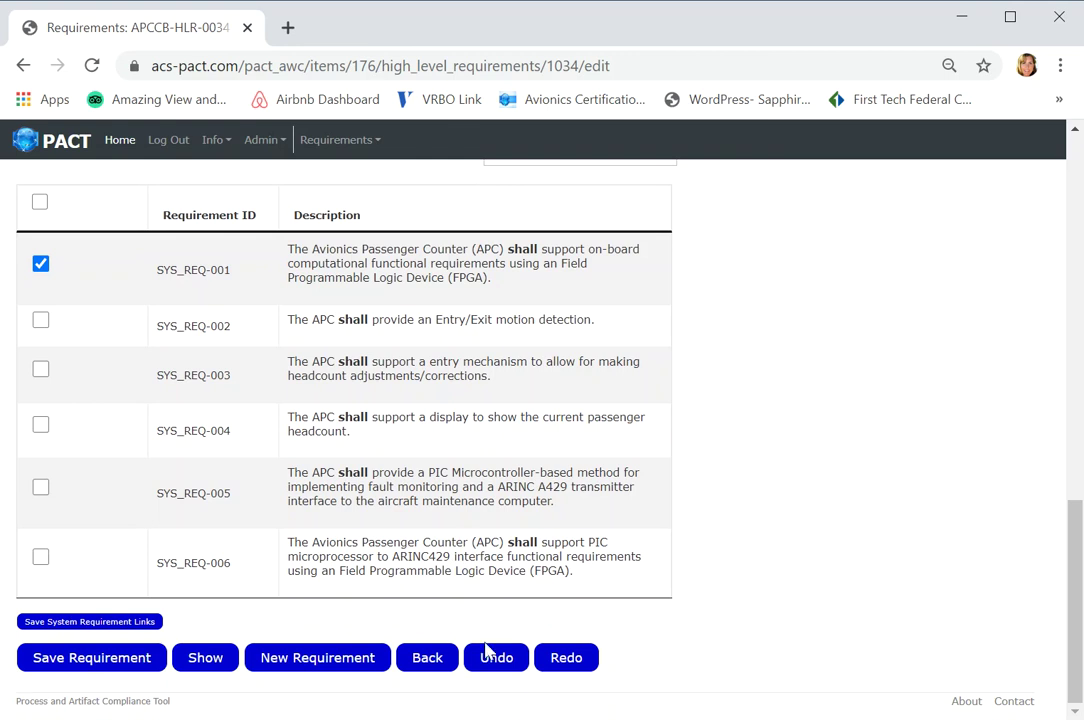
{"action": "left_click", "coordinate": [430, 660]}
Reopen requirement APCCB-HLR-0034 for editing and go to its linking options.
{"action": "left_click_drag", "start_coordinate": [1040, 395], "coordinate": [1043, 655]}
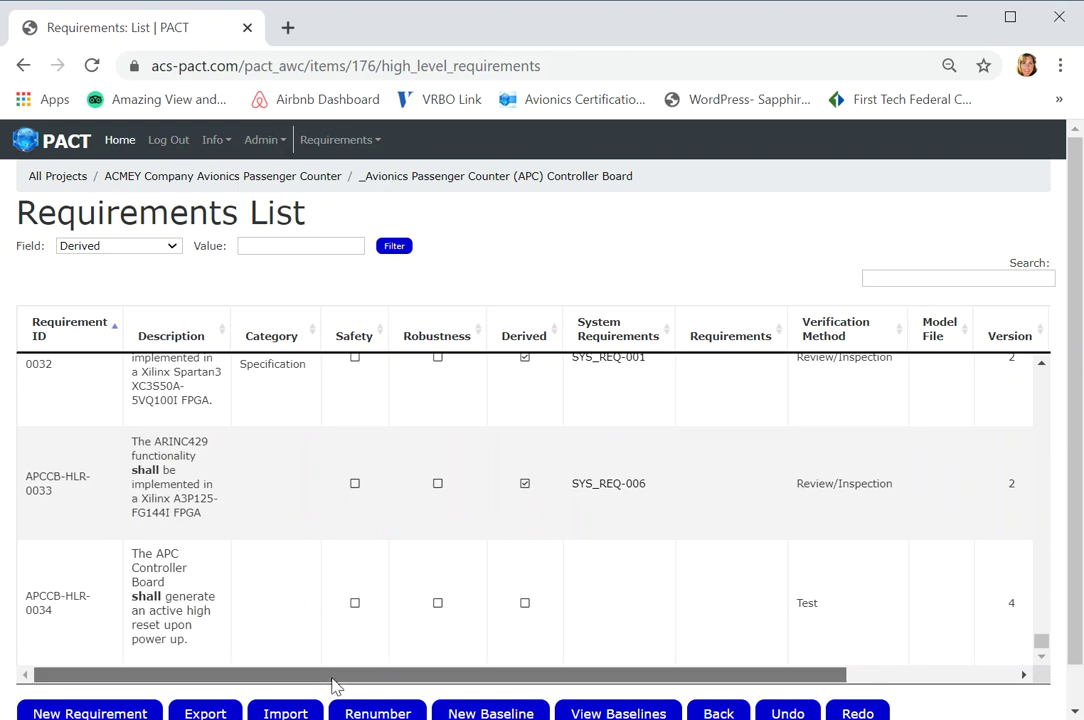
{"action": "left_click_drag", "start_coordinate": [336, 685], "coordinate": [561, 685]}
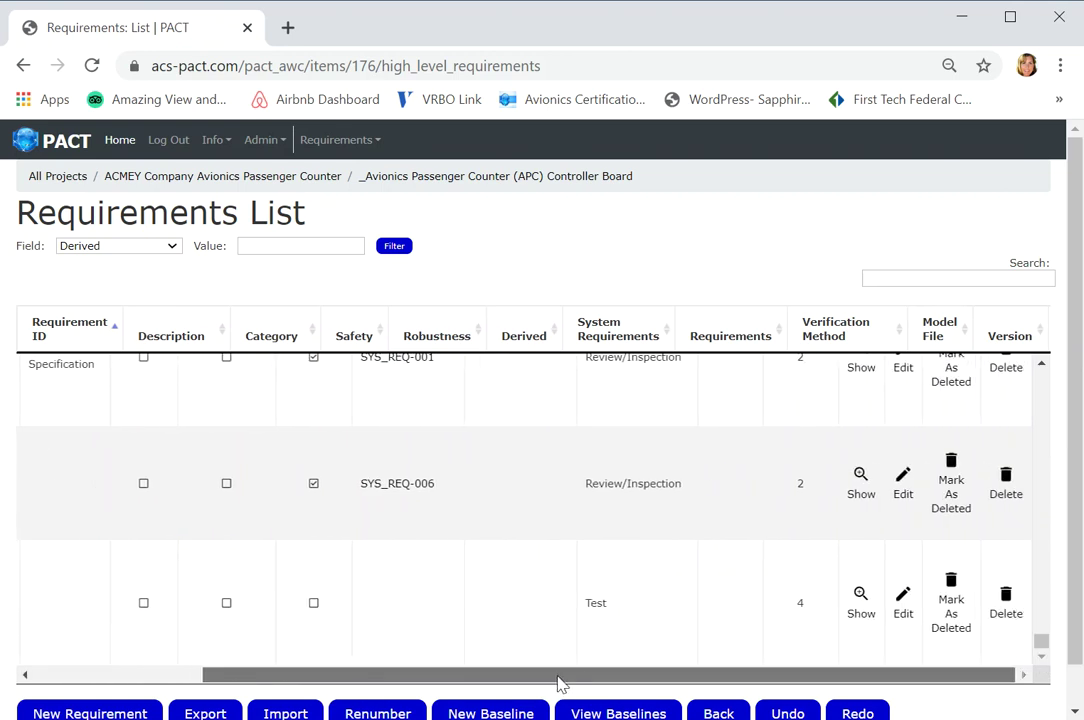
{"action": "left_click", "coordinate": [903, 614]}
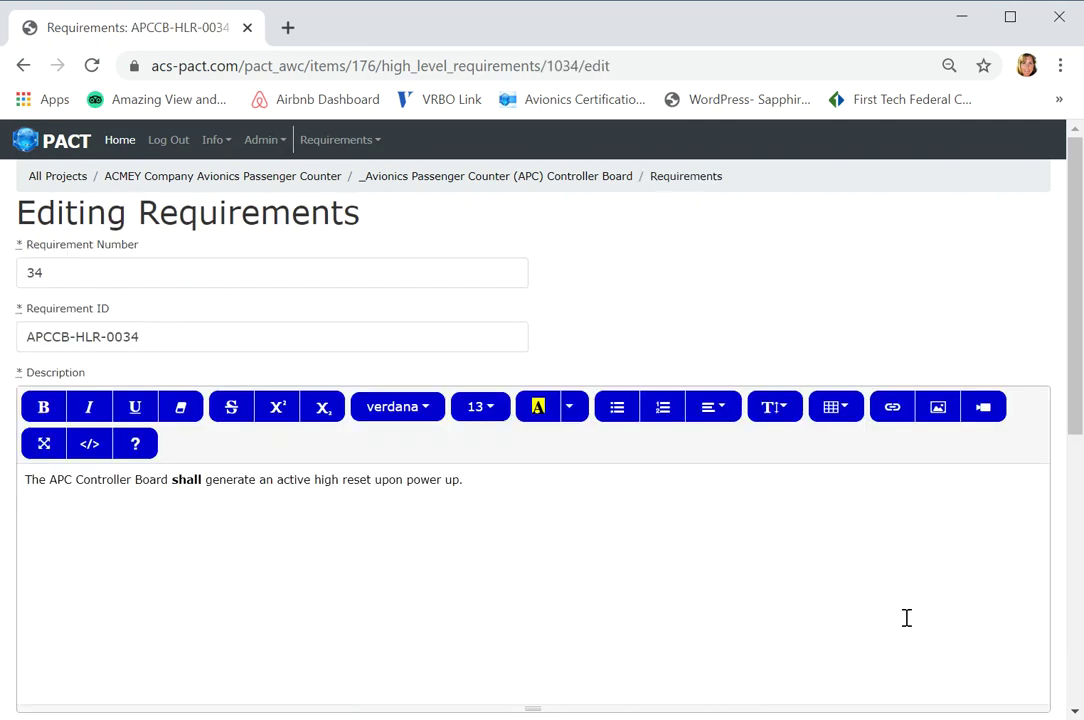
{"action": "left_click_drag", "start_coordinate": [1078, 418], "coordinate": [1055, 708]}
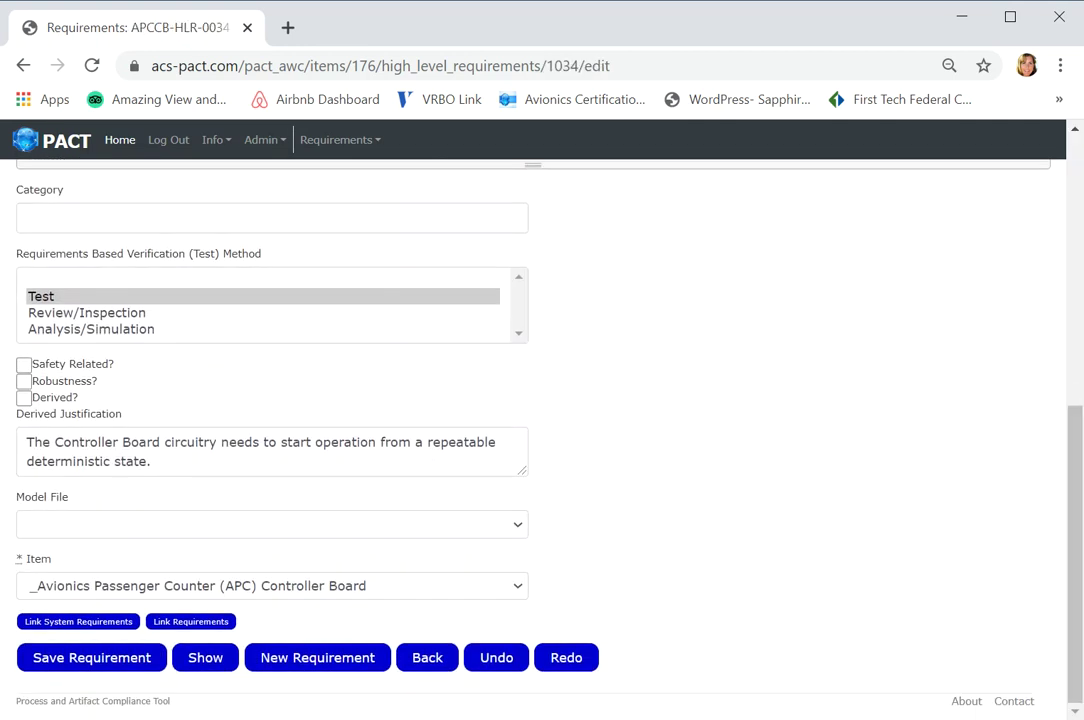
Show the APC-CNTR_FPGA requirements available for linking, look through them, and return to the requirements list without saving.
{"action": "left_click", "coordinate": [192, 622]}
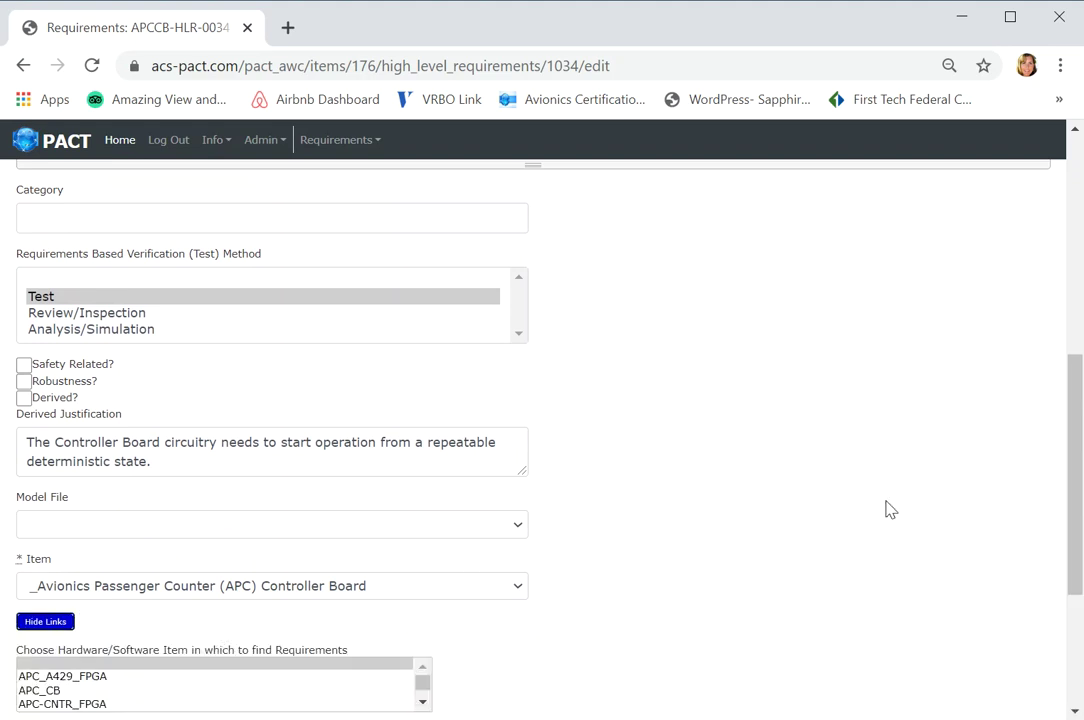
{"action": "left_click_drag", "start_coordinate": [1077, 484], "coordinate": [1060, 600]}
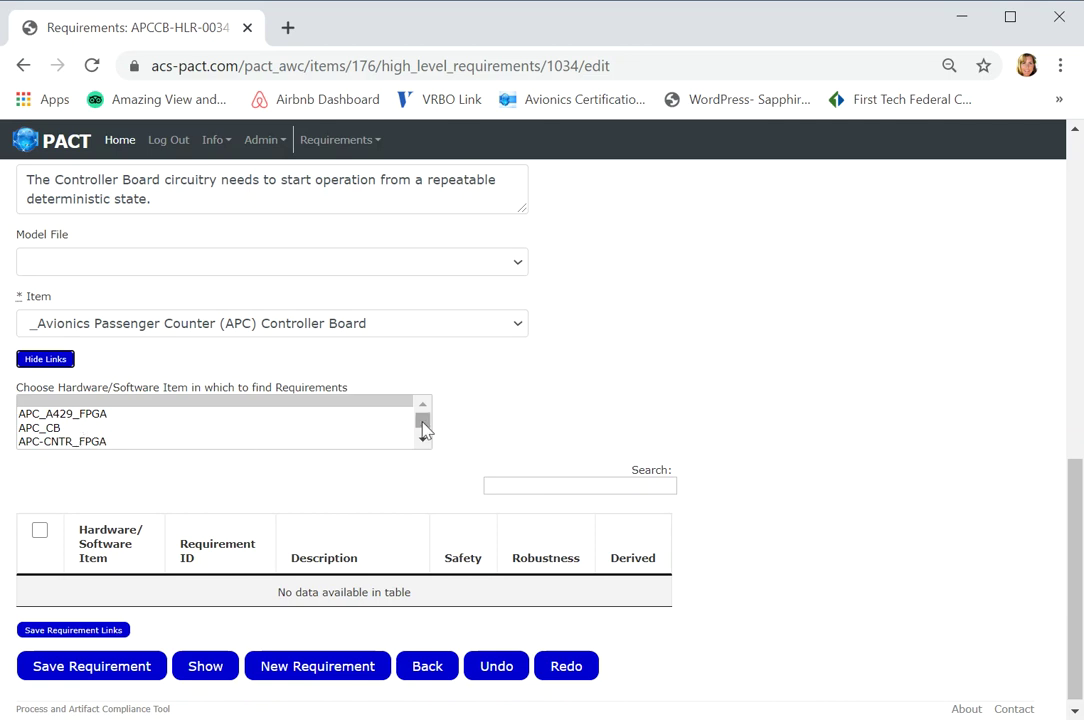
{"action": "left_click_drag", "start_coordinate": [423, 429], "coordinate": [423, 437]}
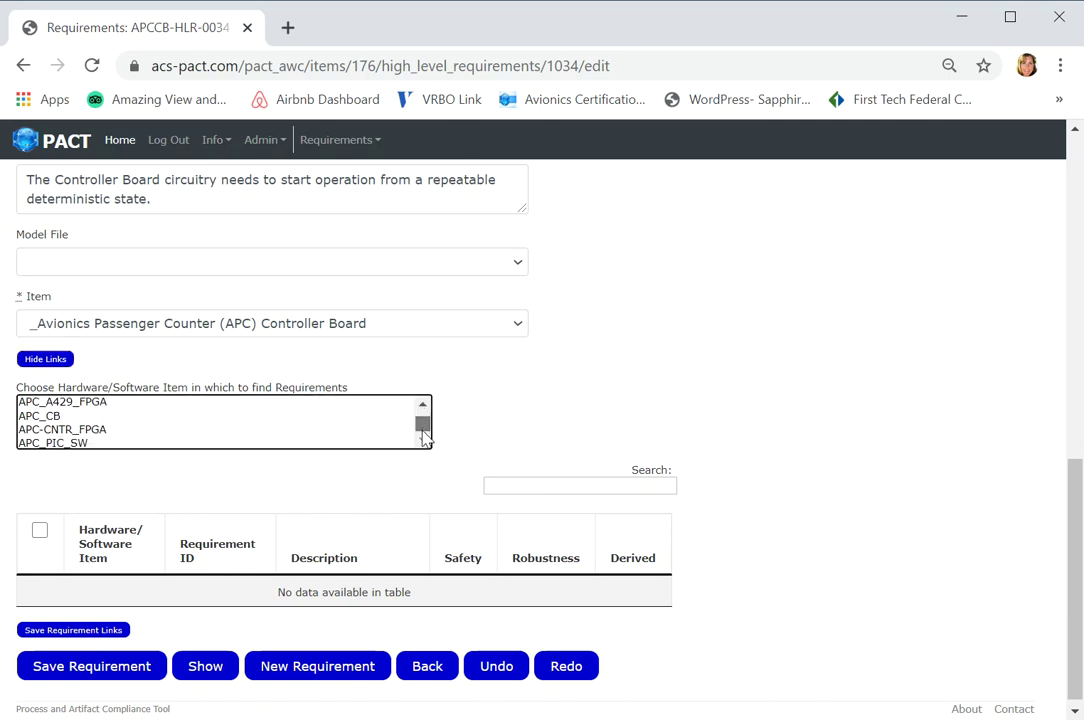
{"action": "left_click", "coordinate": [90, 431]}
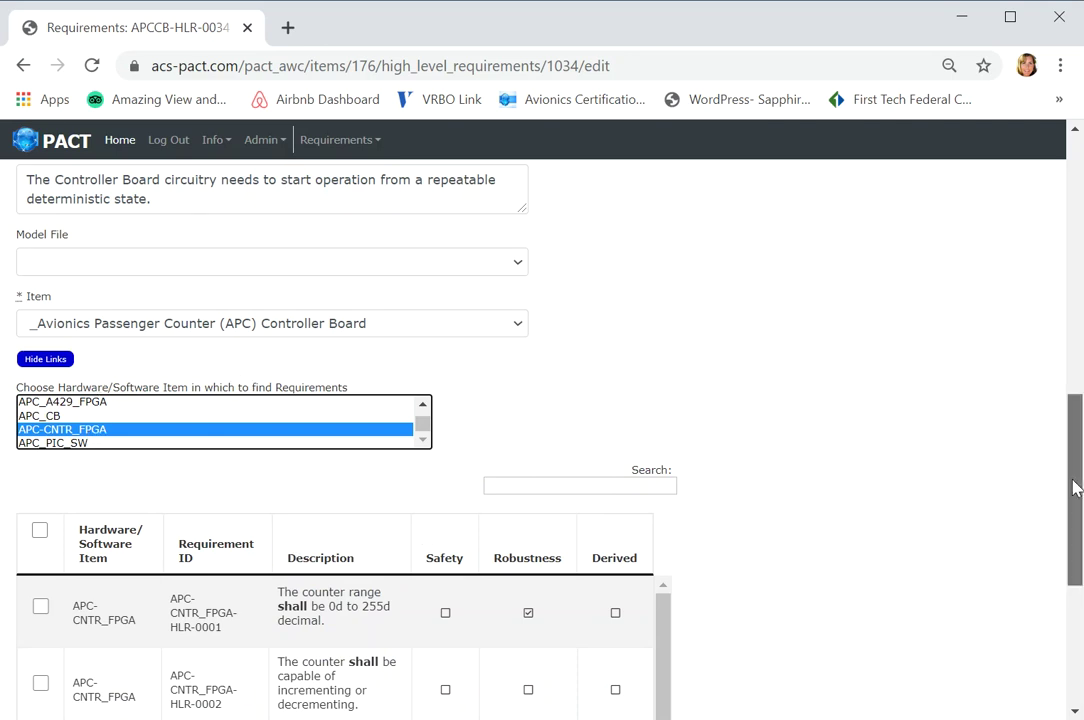
{"action": "left_click_drag", "start_coordinate": [1075, 488], "coordinate": [1079, 546]}
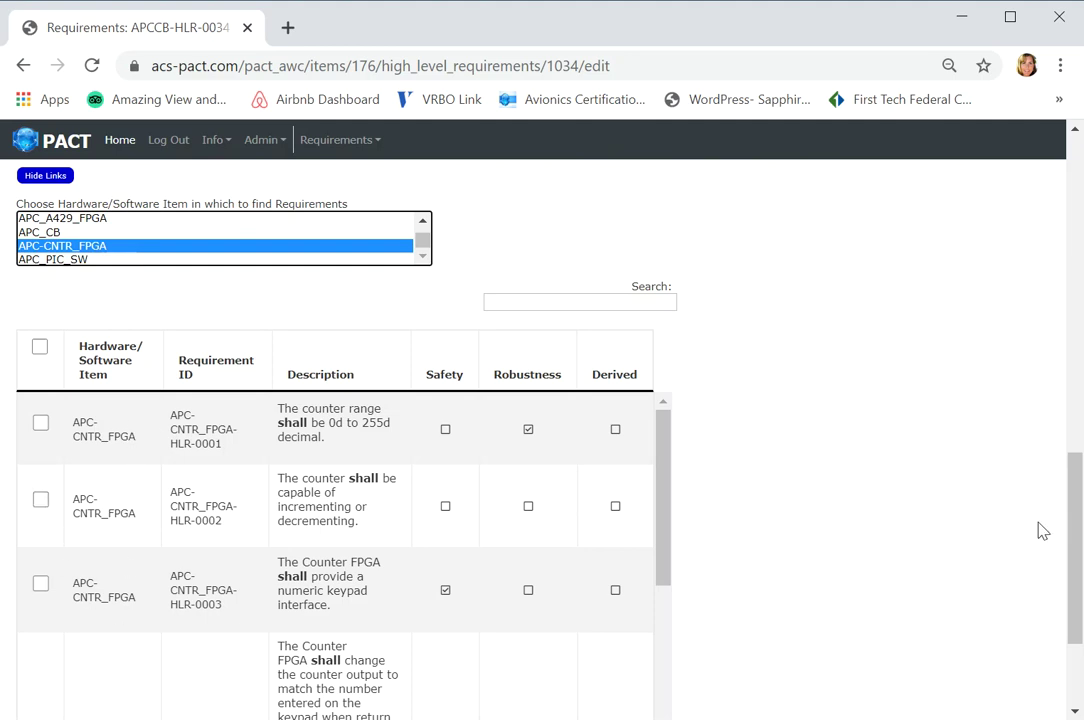
{"action": "left_click_drag", "start_coordinate": [1077, 537], "coordinate": [1077, 609]}
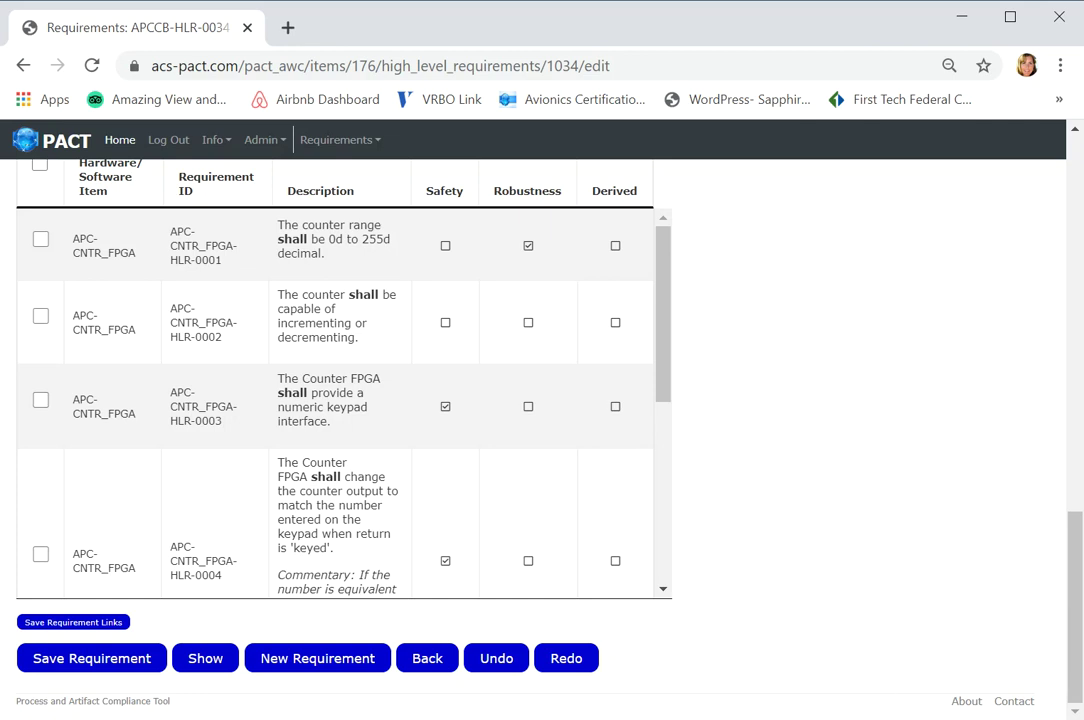
{"action": "left_click", "coordinate": [430, 660]}
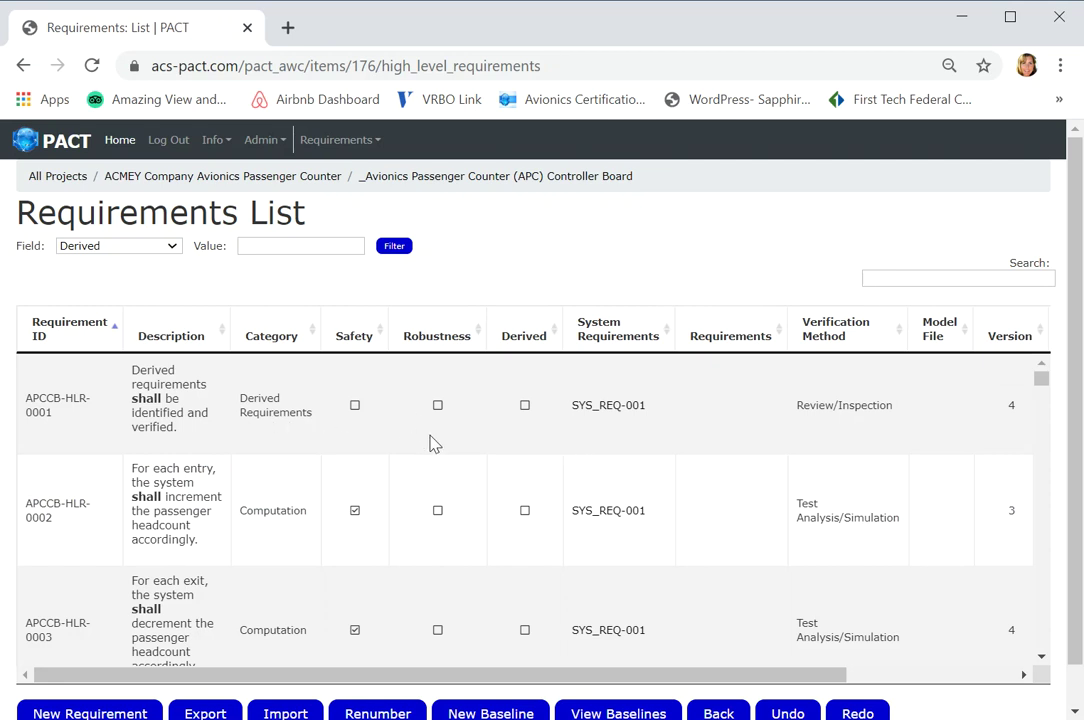
Export the Controller Board's requirements list as a PDF.
{"action": "scroll", "coordinate": [1077, 477], "scroll_direction": "down", "scroll_amount": 1}
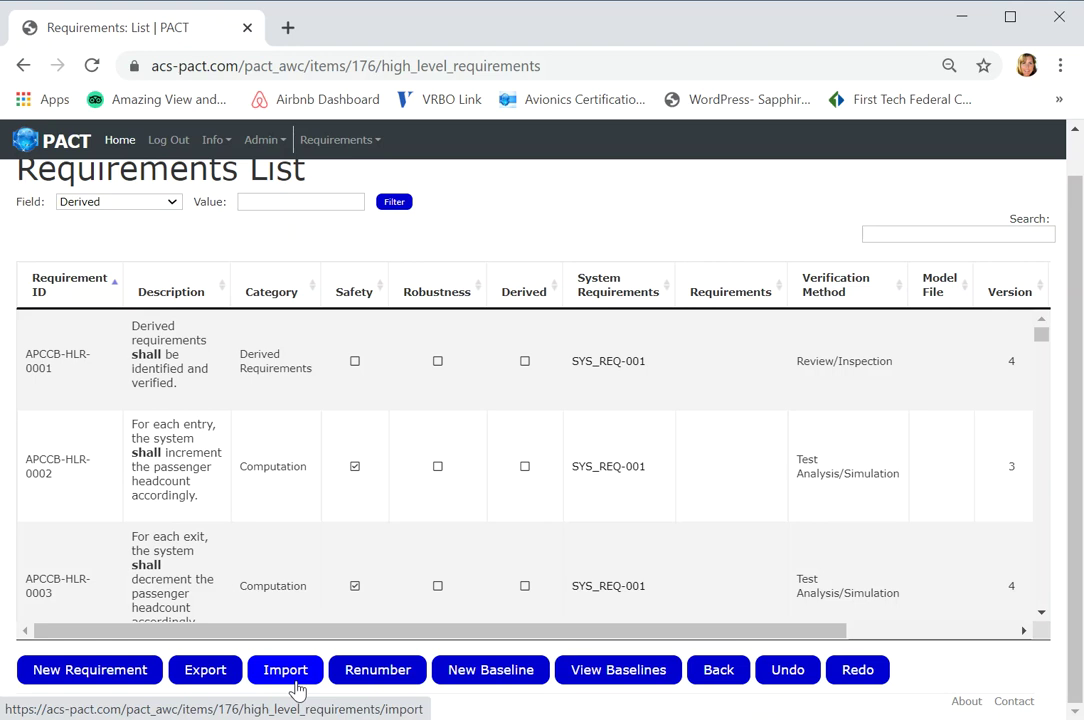
{"action": "left_click", "coordinate": [206, 672]}
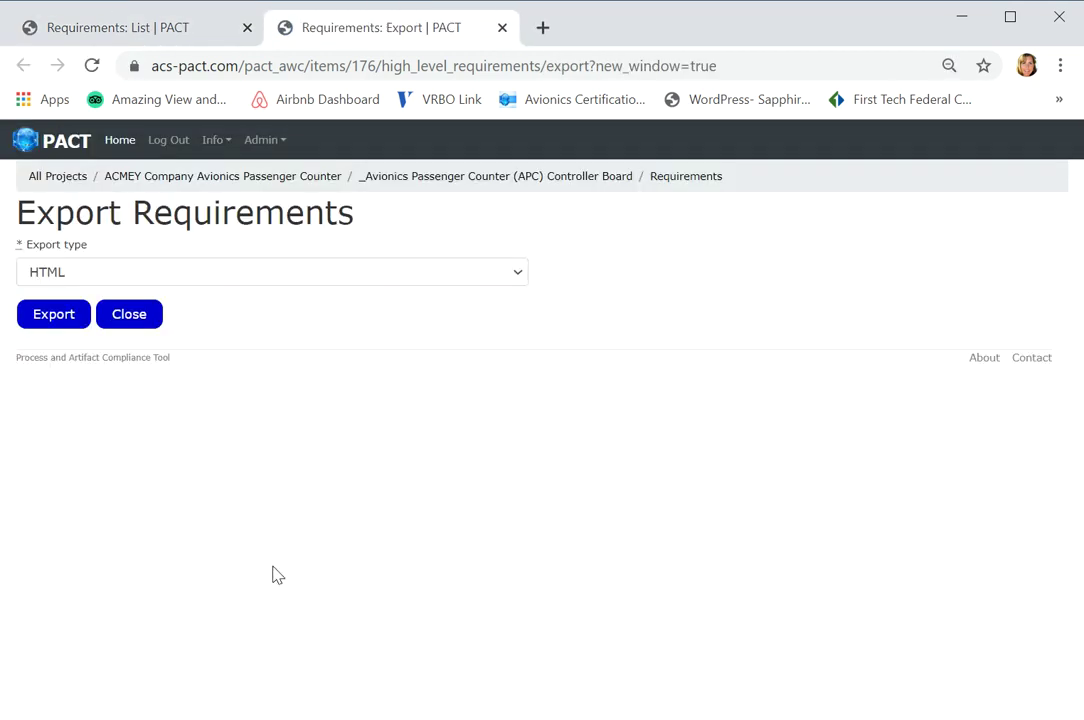
{"action": "left_click", "coordinate": [519, 278]}
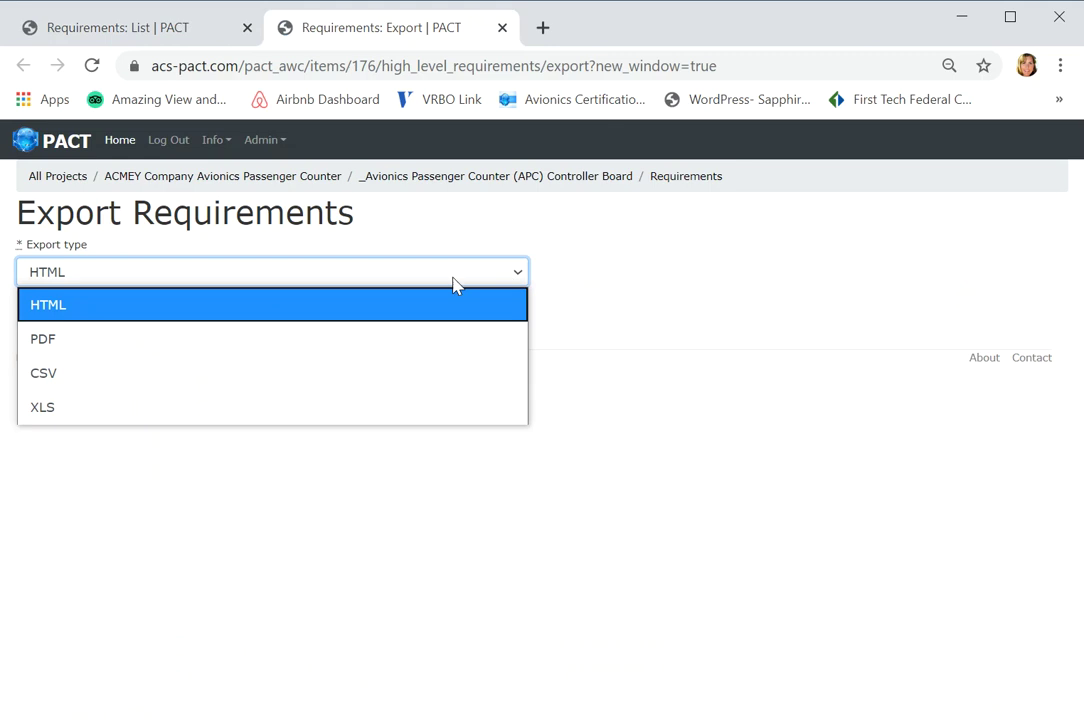
{"action": "left_click", "coordinate": [192, 344]}
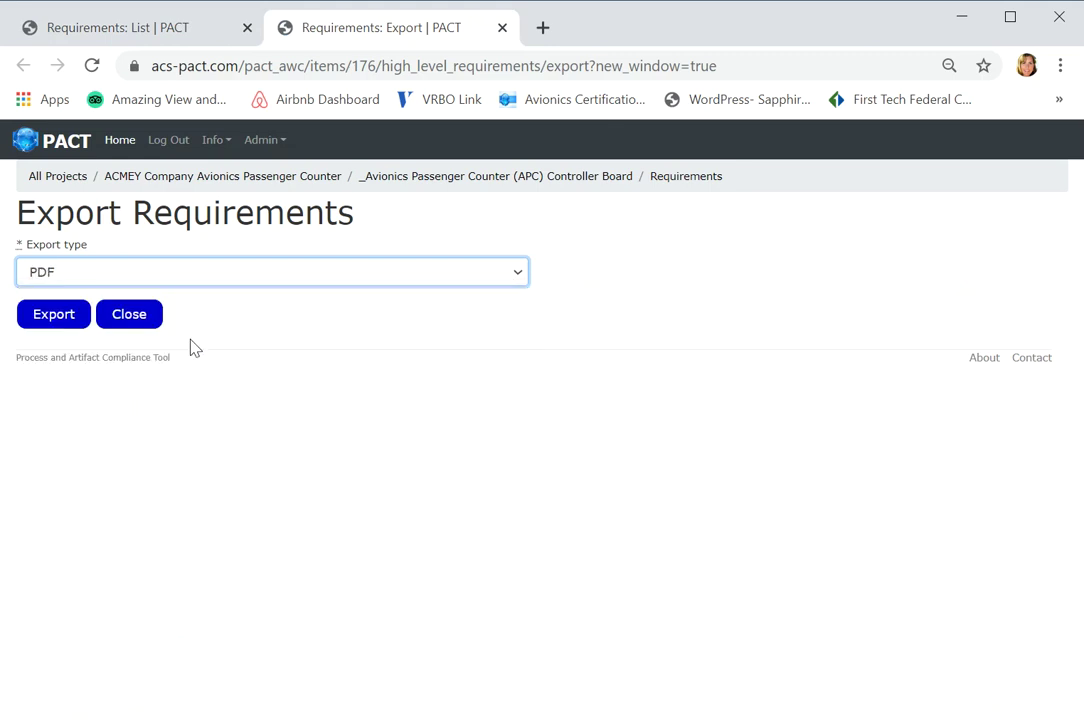
{"action": "left_click", "coordinate": [59, 322]}
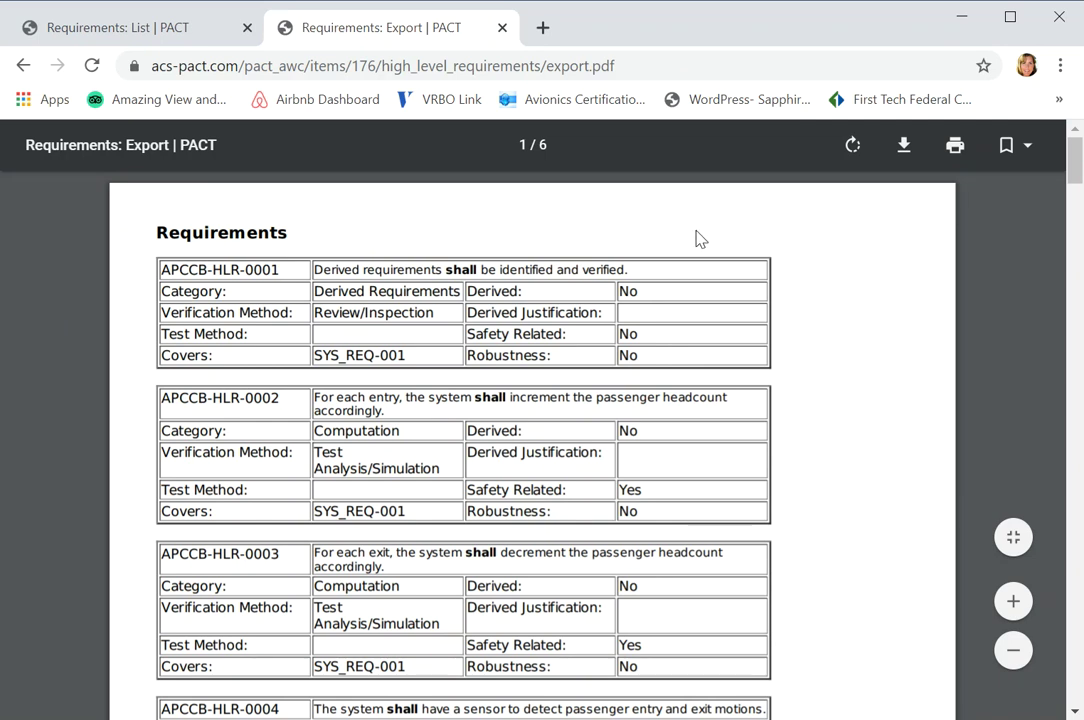
{"action": "left_click", "coordinate": [962, 19]}
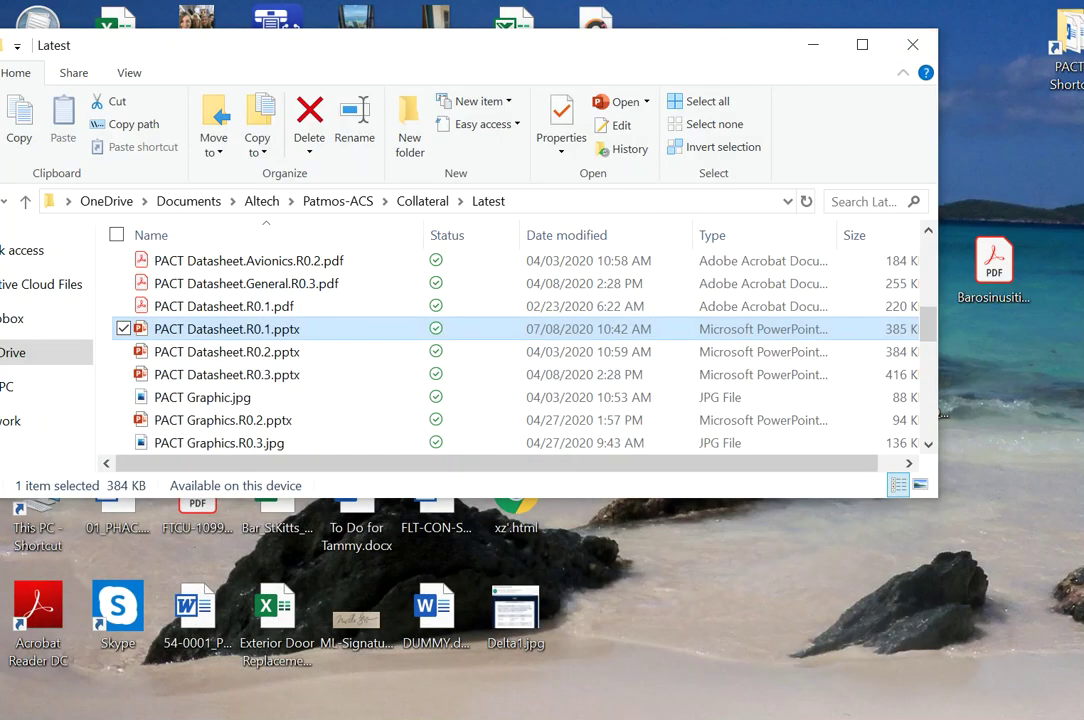
{"action": "key", "text": "alt+Tab"}
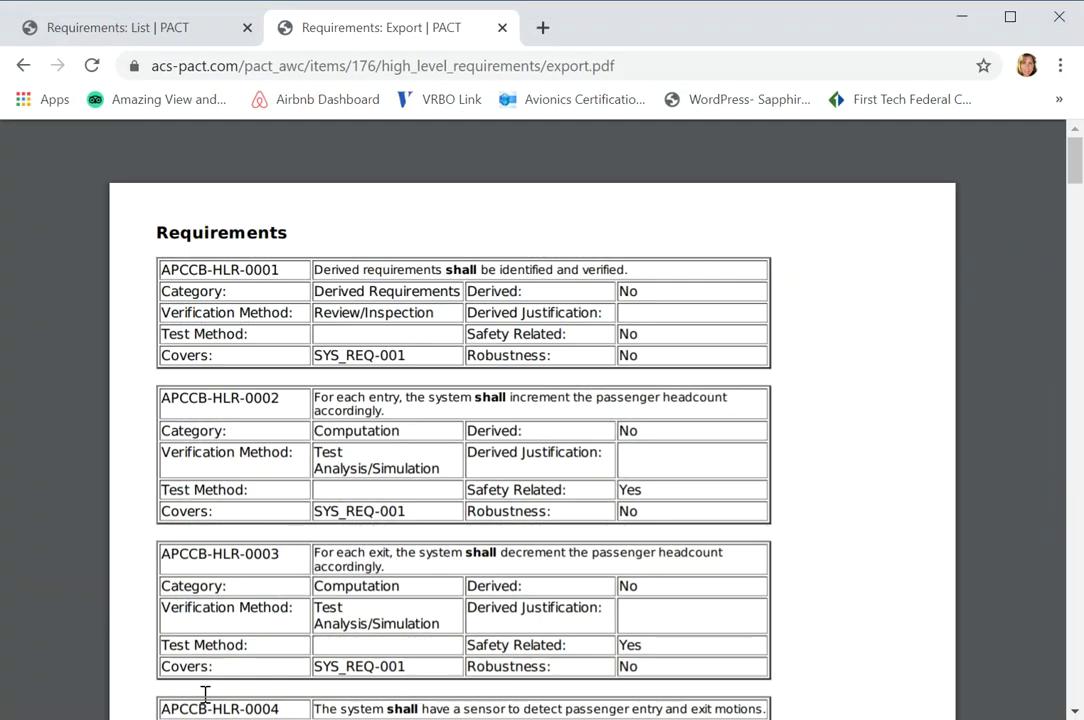
Leave the exported PDF and open the APC Counter FPGA's conceptual design list from the ACMEY project's hardware/software items.
{"action": "left_click", "coordinate": [174, 40]}
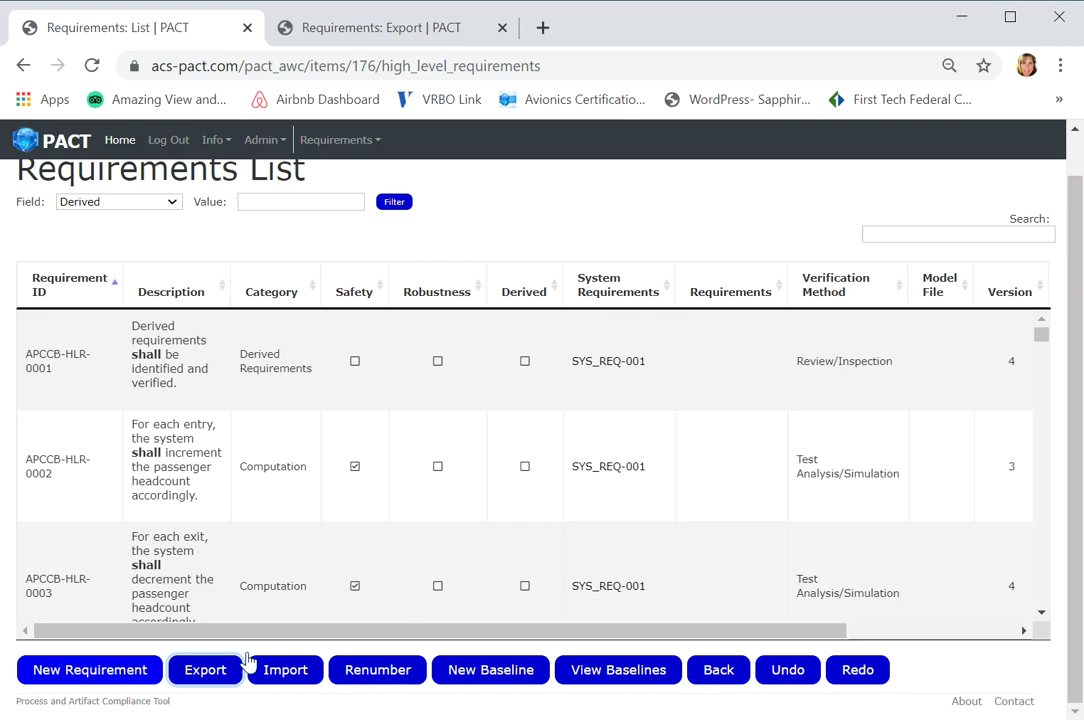
{"action": "scroll", "coordinate": [1078, 410], "scroll_direction": "up", "scroll_amount": 2}
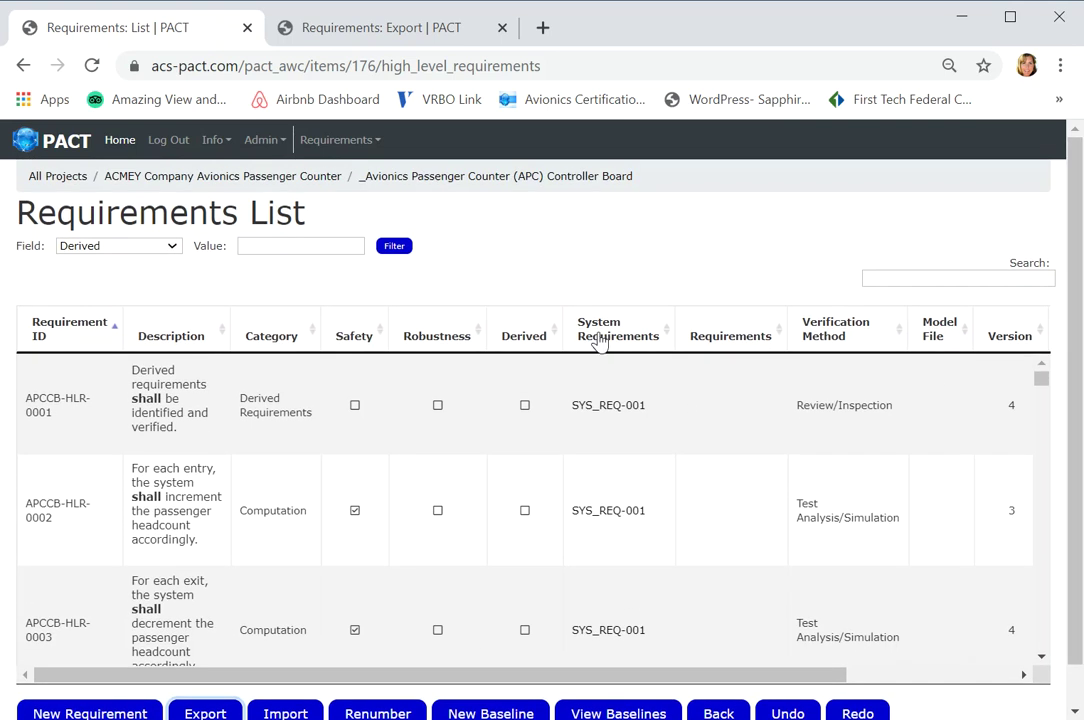
{"action": "left_click", "coordinate": [470, 180]}
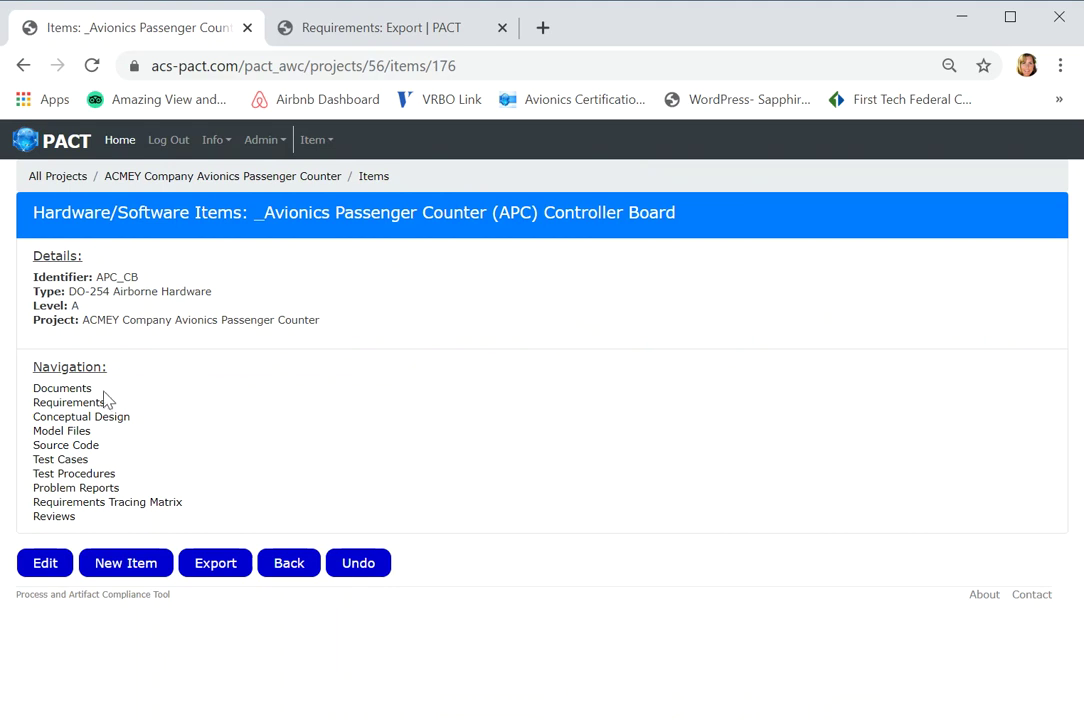
{"action": "triple_click", "coordinate": [285, 180]}
{"action": "triple_click", "coordinate": [284, 180]}
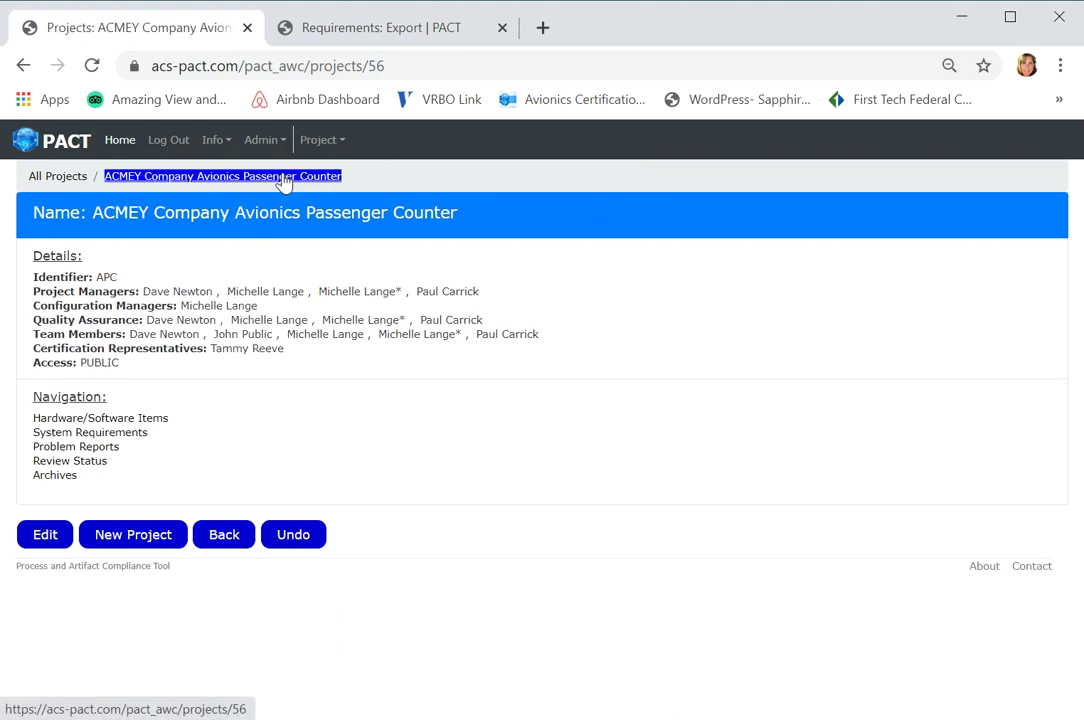
{"action": "triple_click", "coordinate": [163, 420]}
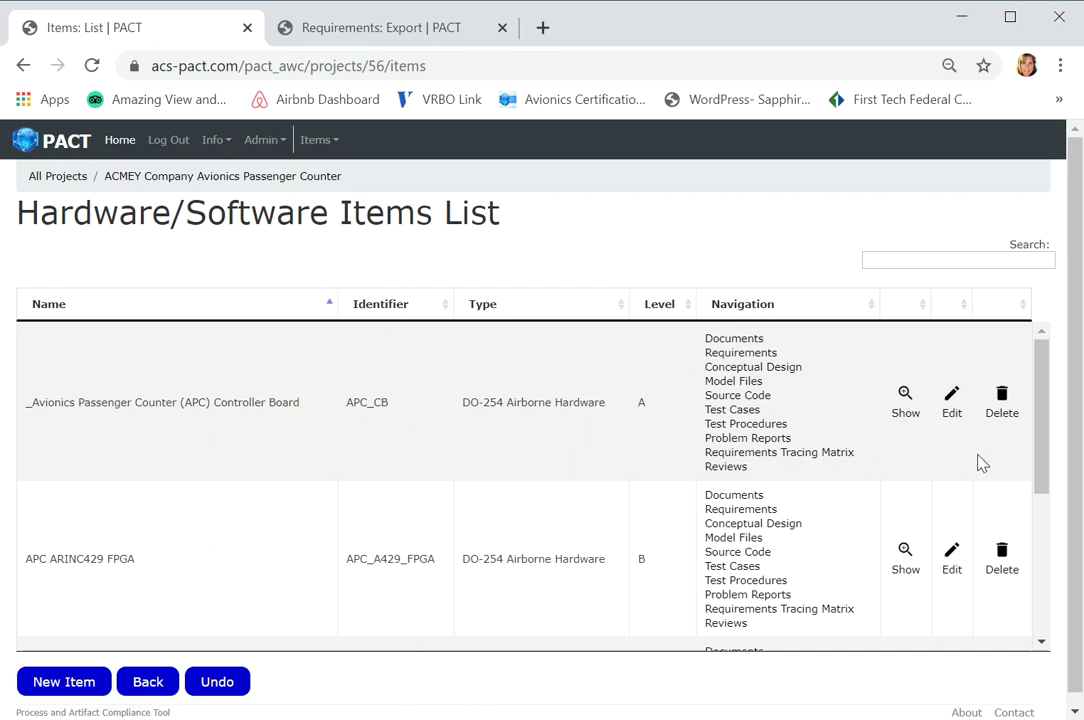
{"action": "left_click_drag", "start_coordinate": [1043, 472], "coordinate": [1033, 573]}
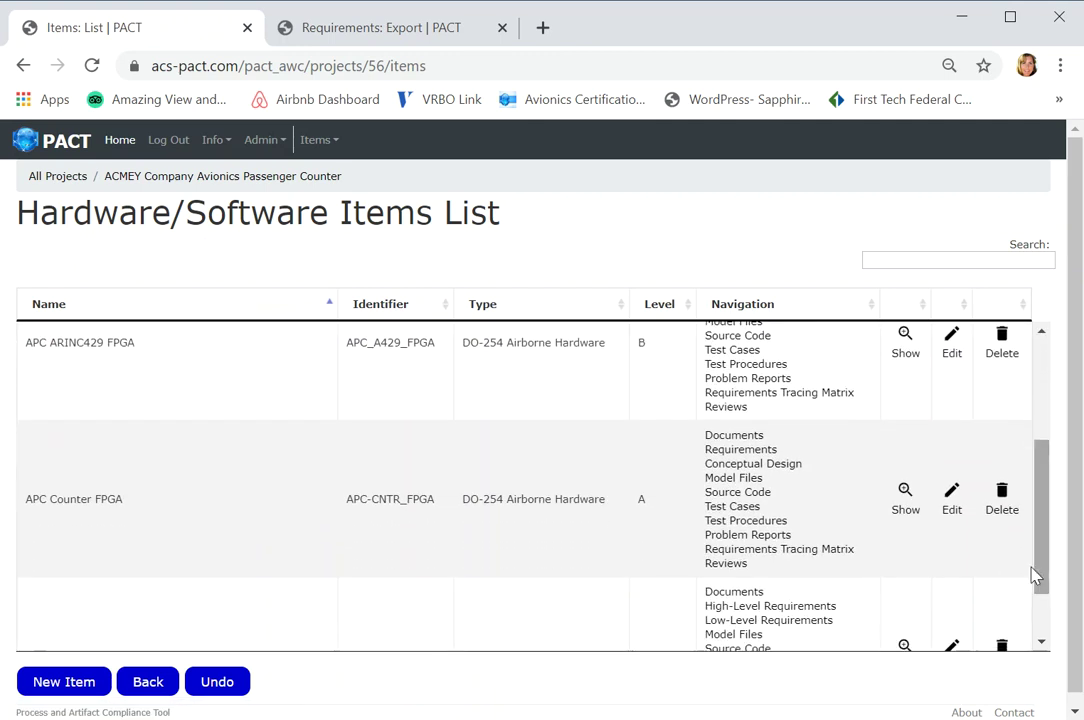
{"action": "triple_click", "coordinate": [758, 468]}
{"action": "left_click", "coordinate": [758, 470]}
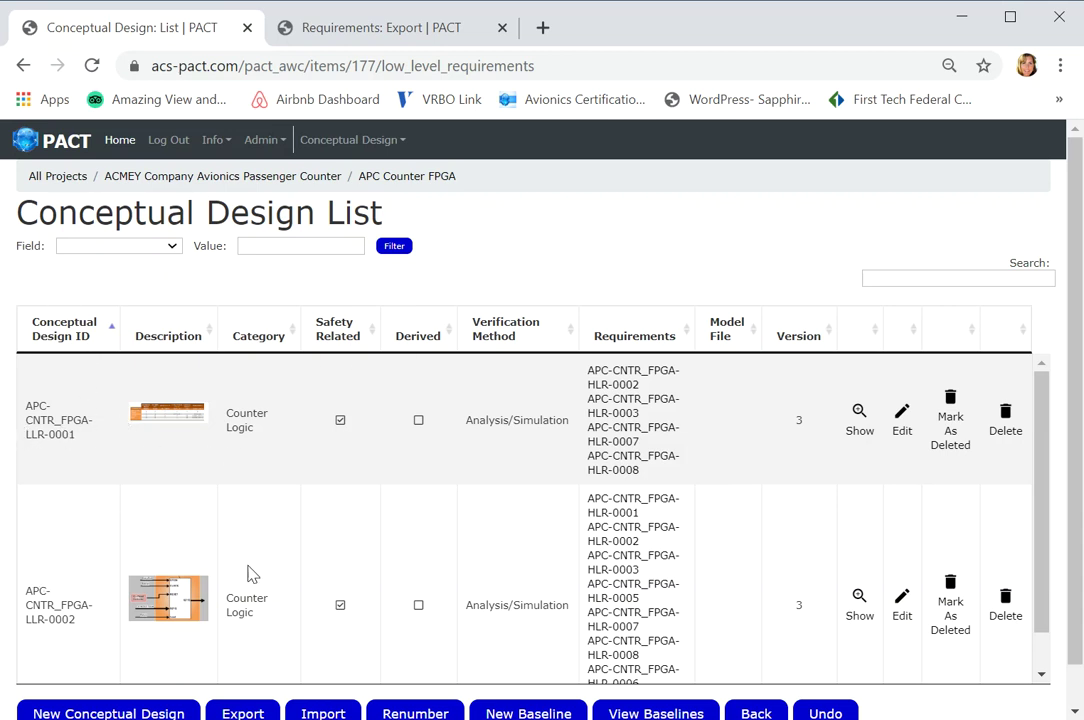
Examine the requirements linked to conceptual design entries APC-CNTR_FPGA-LLR-0001 and APC-CNTR_FPGA-LLR-0002.
{"action": "double_click", "coordinate": [857, 430]}
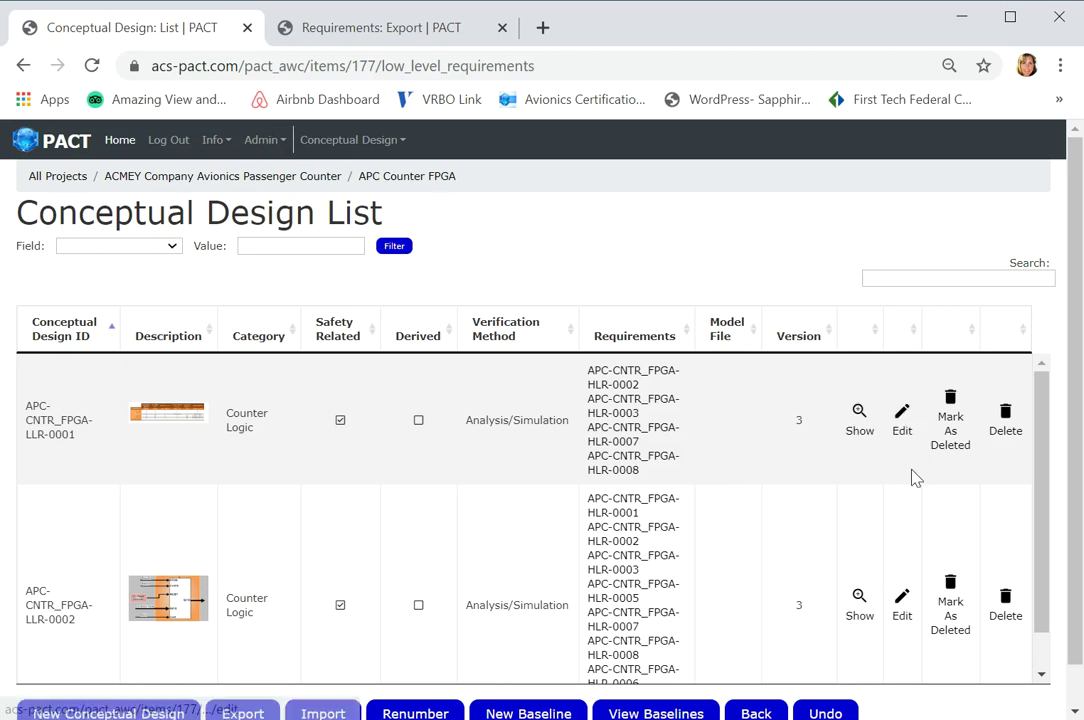
{"action": "triple_click", "coordinate": [673, 375]}
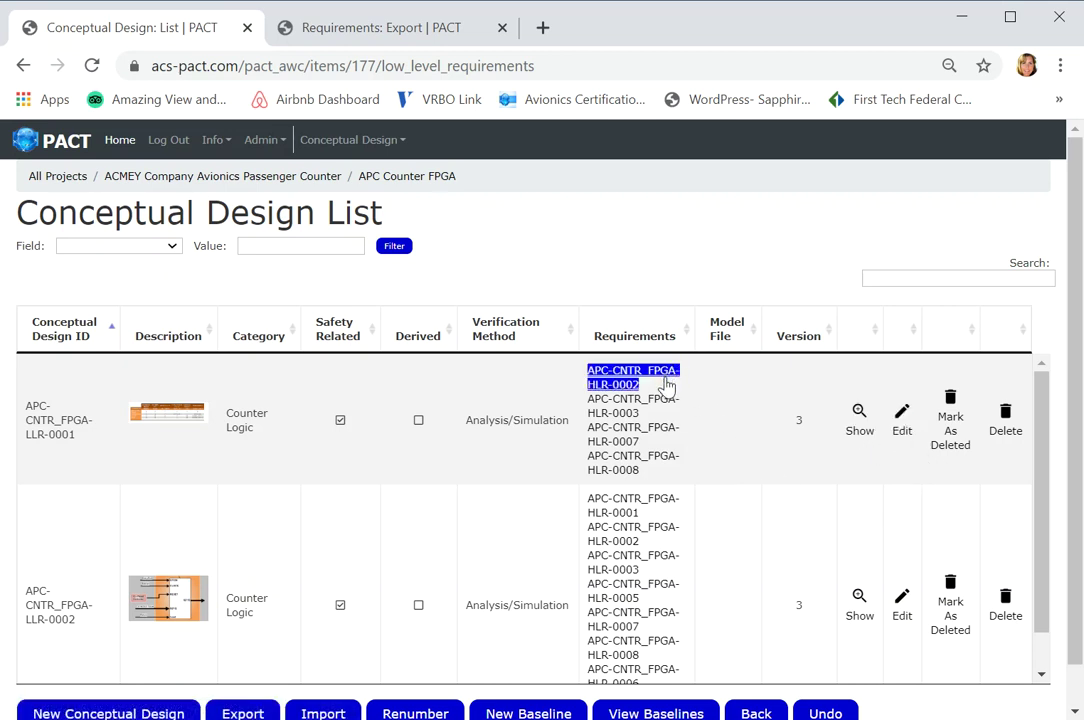
{"action": "left_click", "coordinate": [666, 384]}
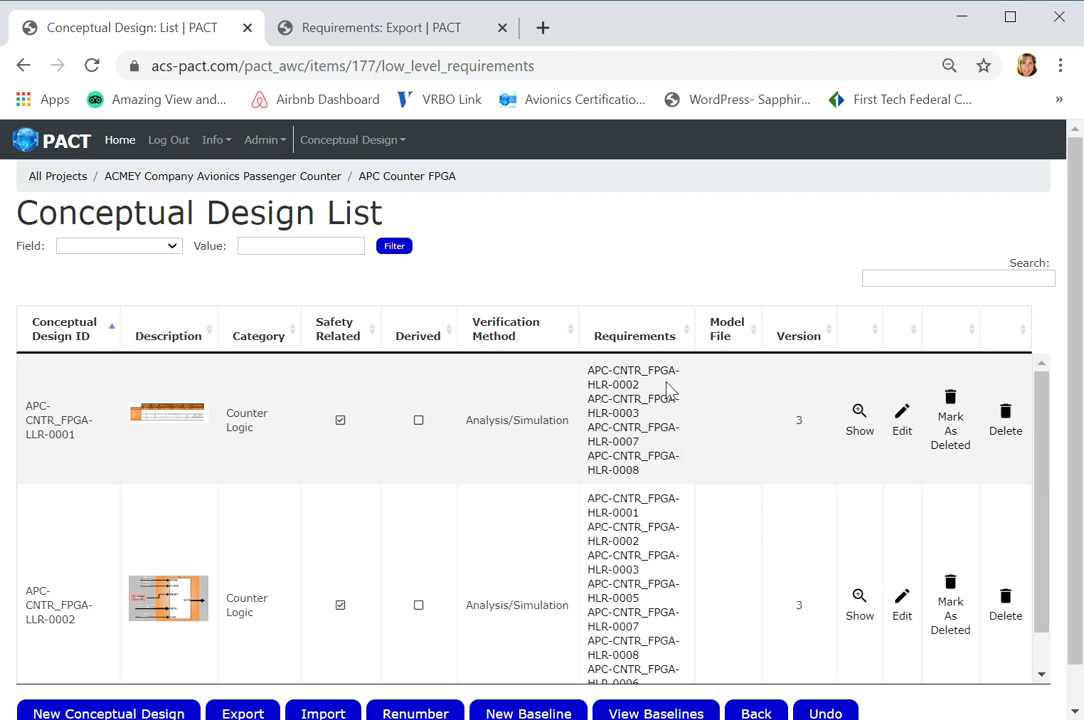
{"action": "triple_click", "coordinate": [658, 411]}
{"action": "left_click", "coordinate": [658, 411]}
{"action": "triple_click", "coordinate": [650, 437]}
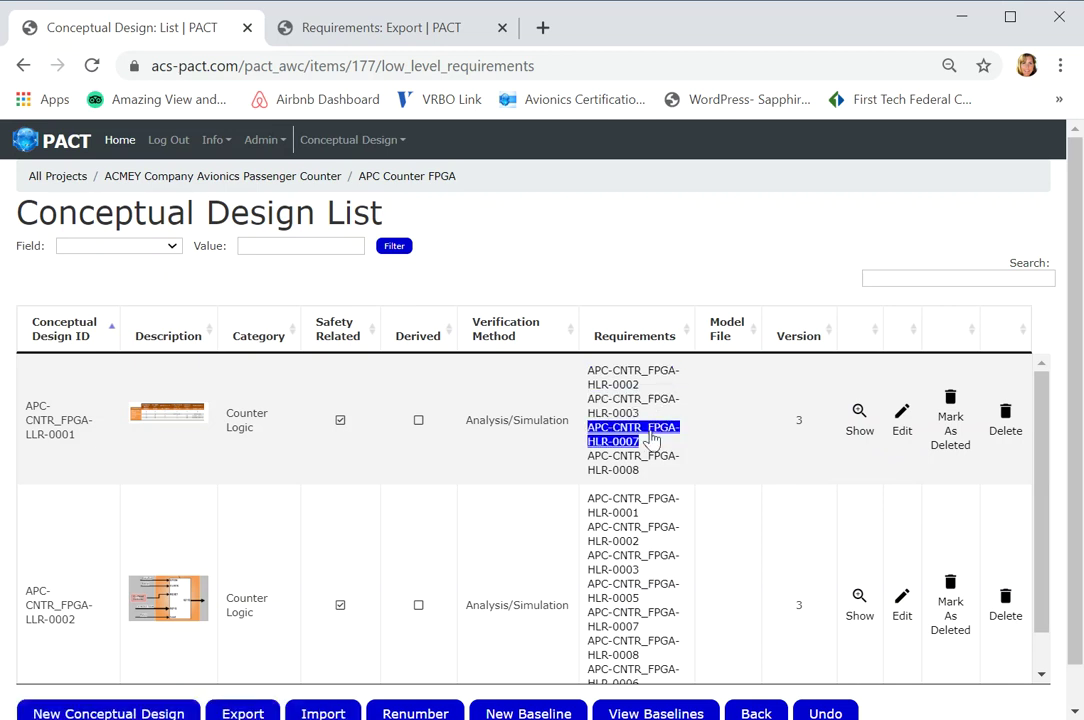
{"action": "triple_click", "coordinate": [658, 405]}
{"action": "triple_click", "coordinate": [663, 378]}
{"action": "left_click", "coordinate": [658, 396]}
{"action": "triple_click", "coordinate": [660, 410]}
{"action": "left_click", "coordinate": [672, 420]}
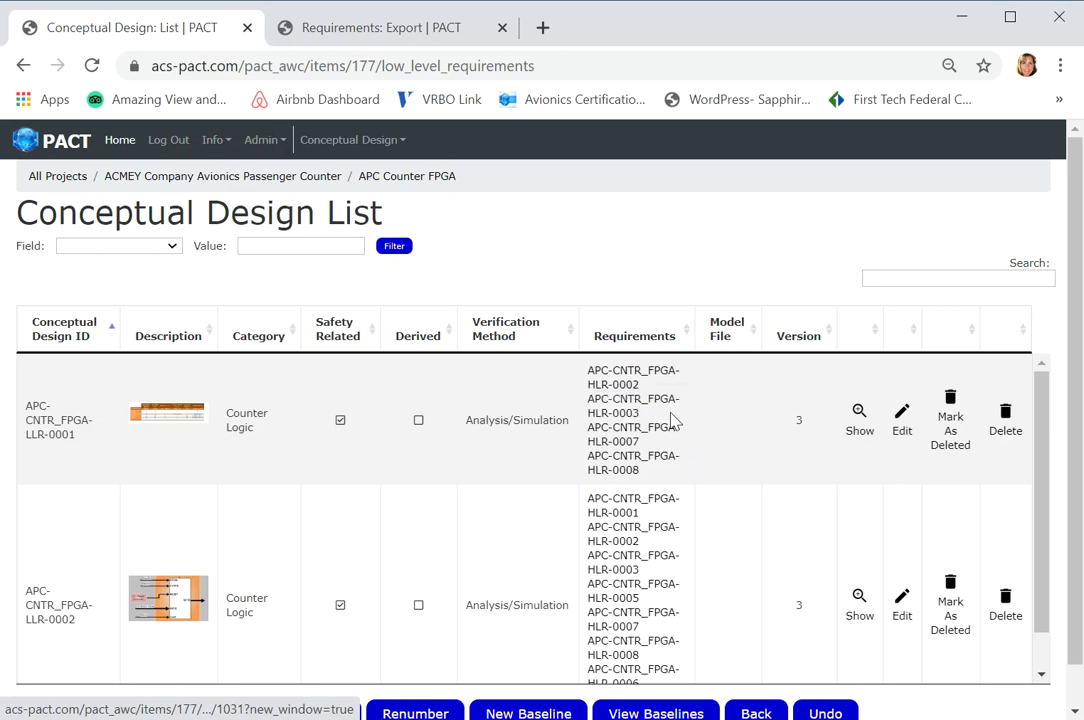
{"action": "triple_click", "coordinate": [668, 432]}
{"action": "left_click", "coordinate": [668, 438]}
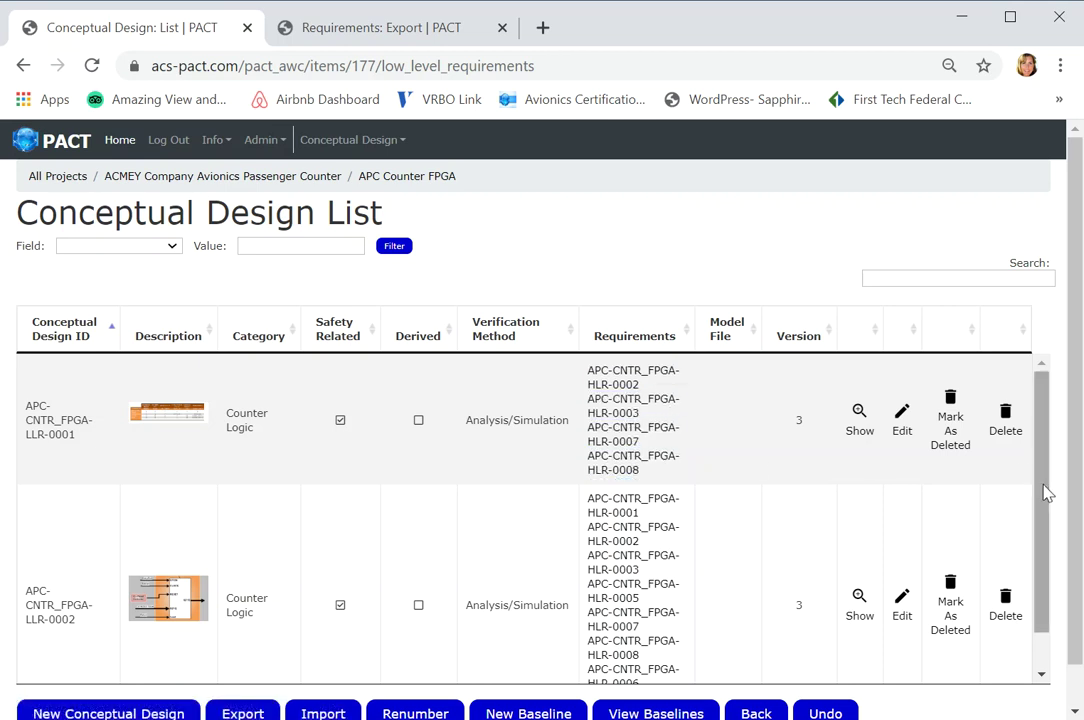
{"action": "left_click_drag", "start_coordinate": [1047, 491], "coordinate": [1048, 530]}
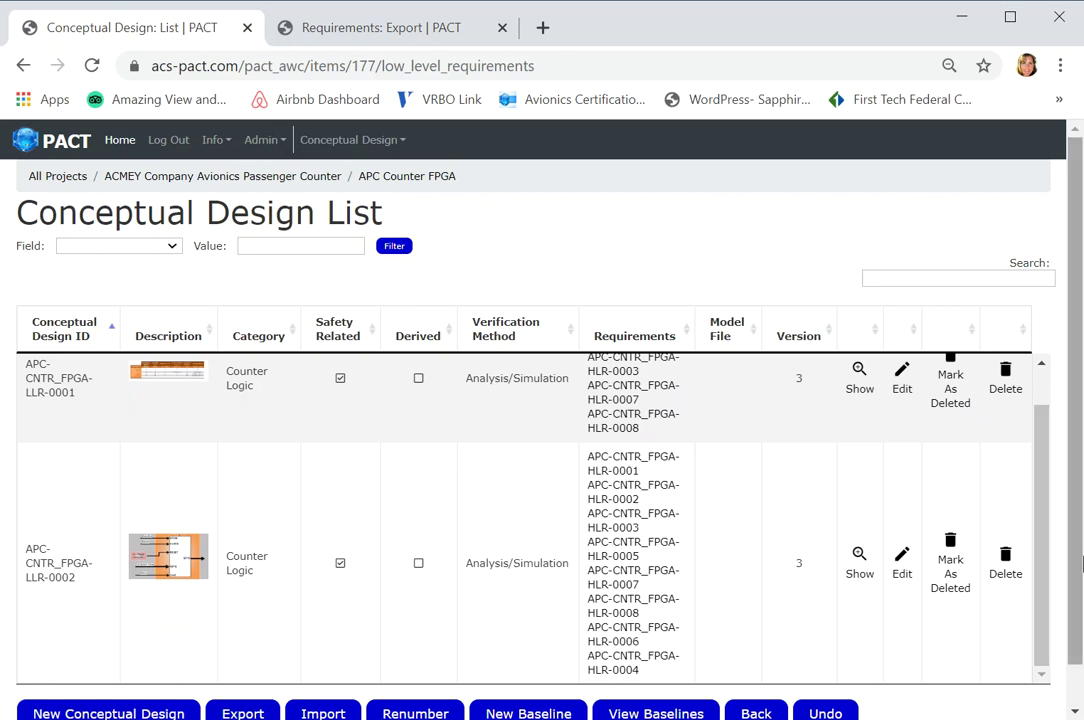
Open the high-level requirements list of APC Software from the ACMEY project's hardware/software items.
{"action": "triple_click", "coordinate": [293, 180]}
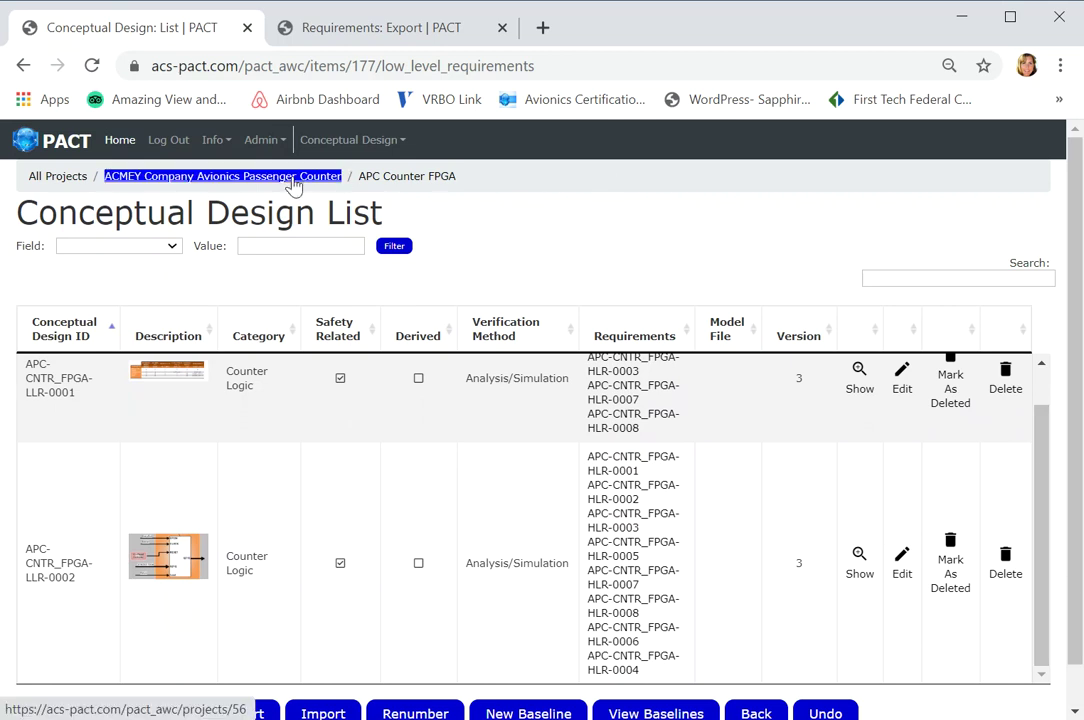
{"action": "left_click", "coordinate": [155, 419]}
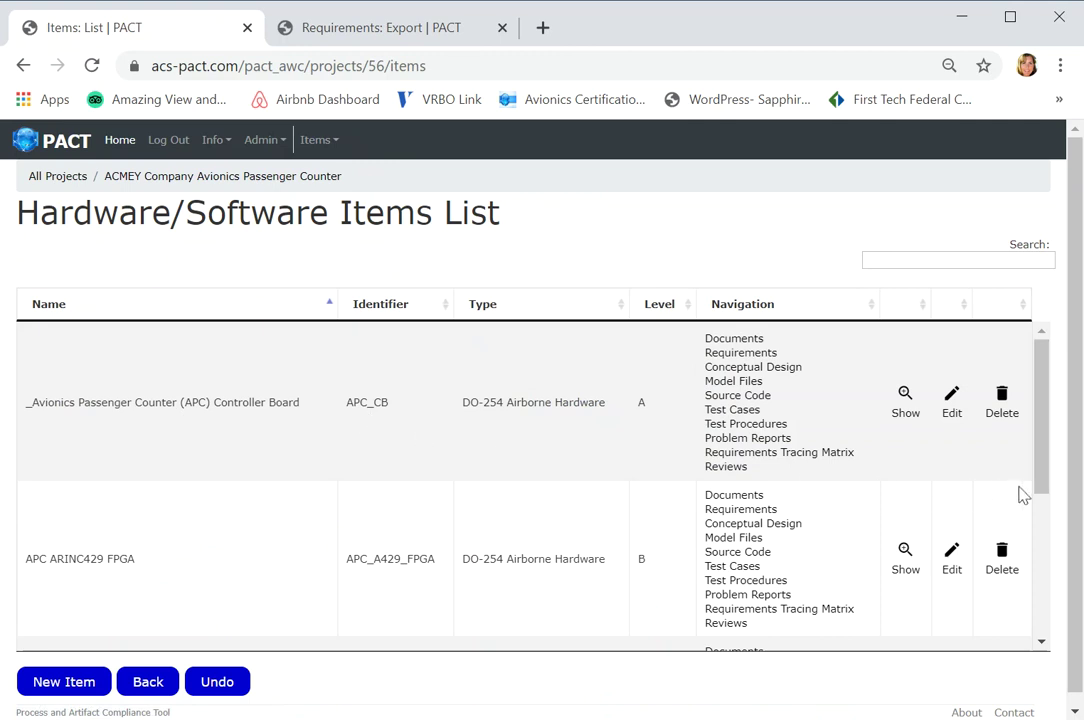
{"action": "left_click_drag", "start_coordinate": [1040, 484], "coordinate": [1040, 634]}
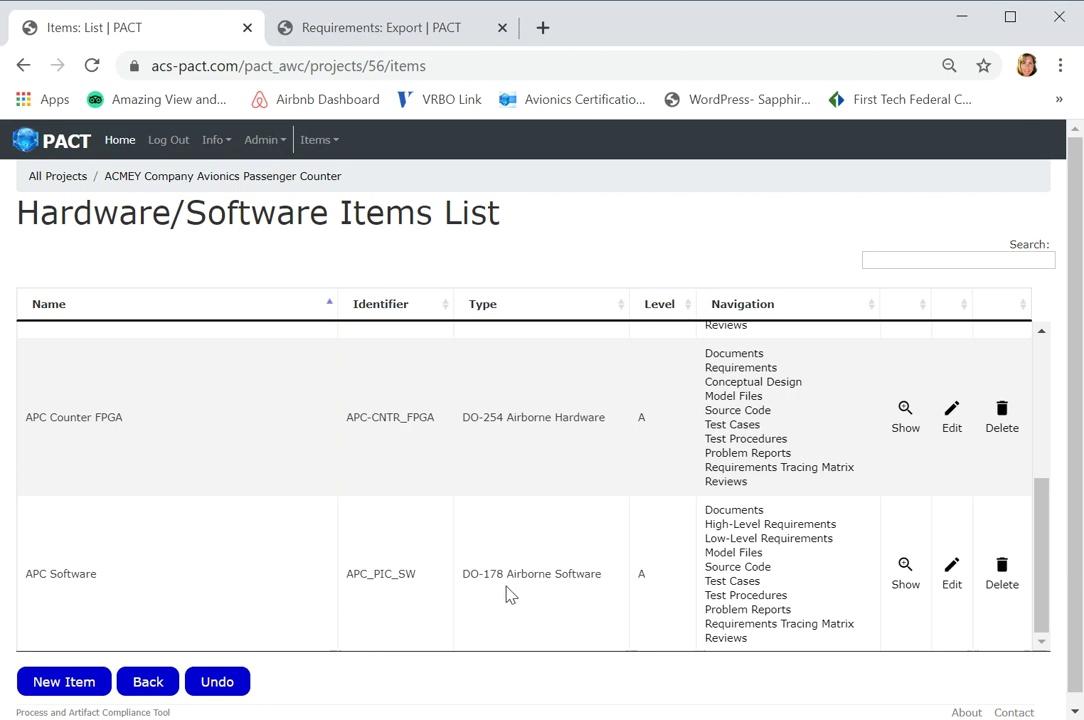
{"action": "left_click_drag", "start_coordinate": [703, 609], "coordinate": [783, 614]}
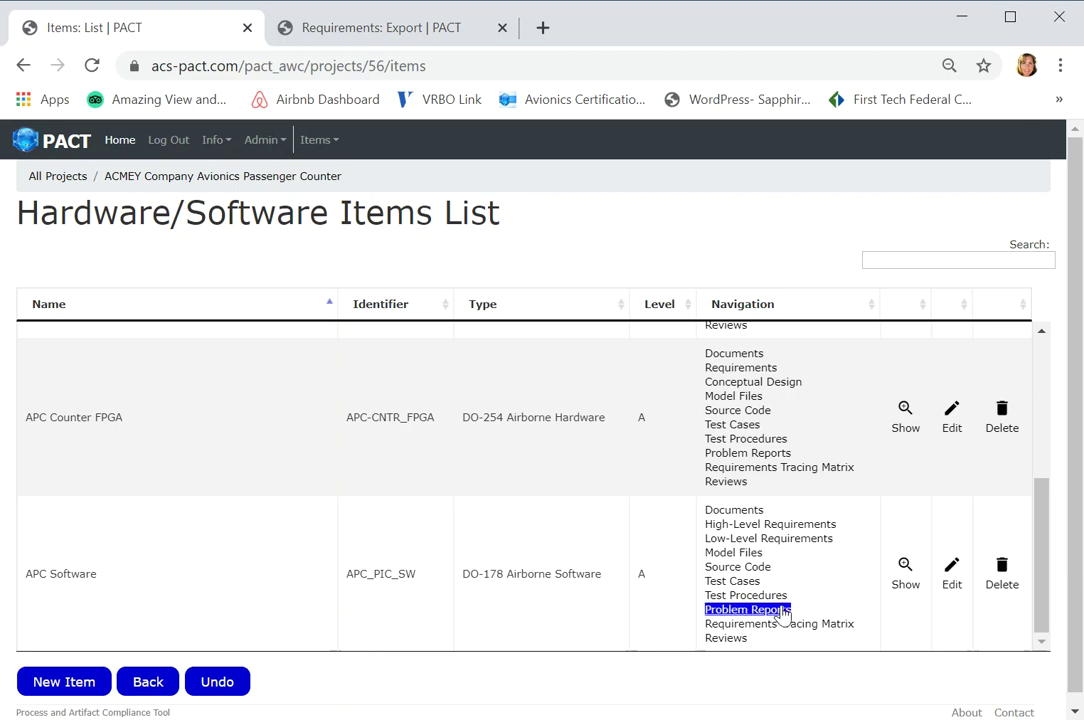
{"action": "left_click", "coordinate": [826, 530]}
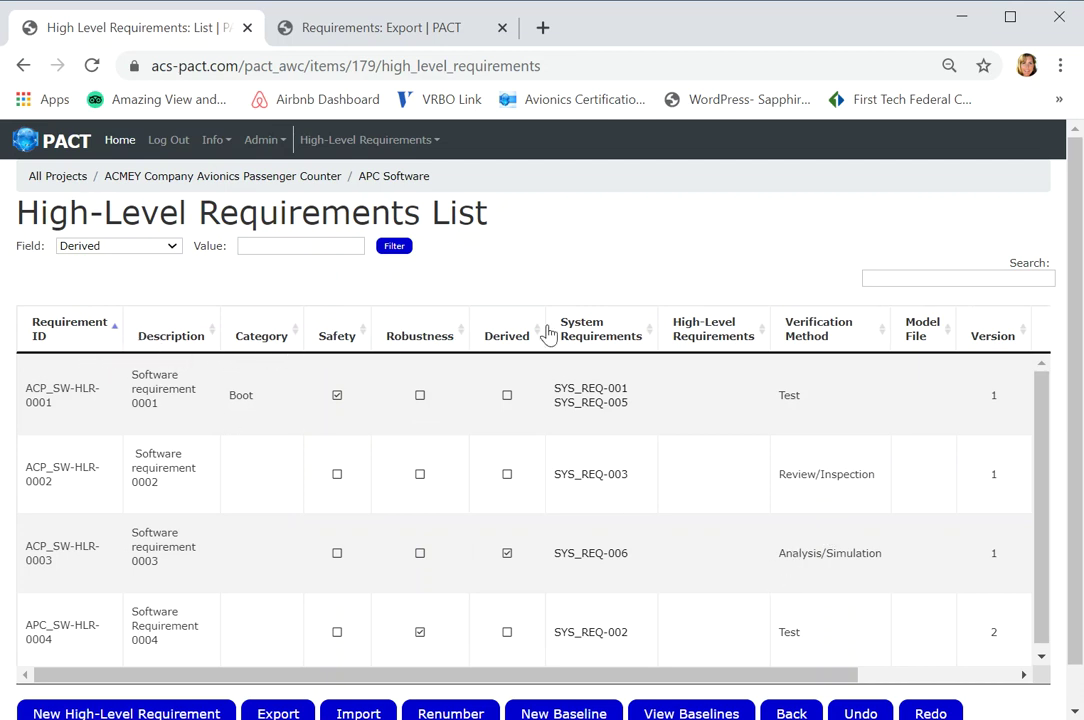
Examine the system requirements linked to software requirement ACP_SW-HLR-0001 and its high-level requirements field.
{"action": "double_click", "coordinate": [590, 398]}
{"action": "double_click", "coordinate": [590, 402]}
{"action": "double_click", "coordinate": [600, 390]}
{"action": "left_click", "coordinate": [720, 384]}
View APC Software's low-level requirements list and return to the ACMEY Company Avionics Passenger Counter project.
{"action": "left_click", "coordinate": [392, 177]}
{"action": "left_click", "coordinate": [135, 423]}
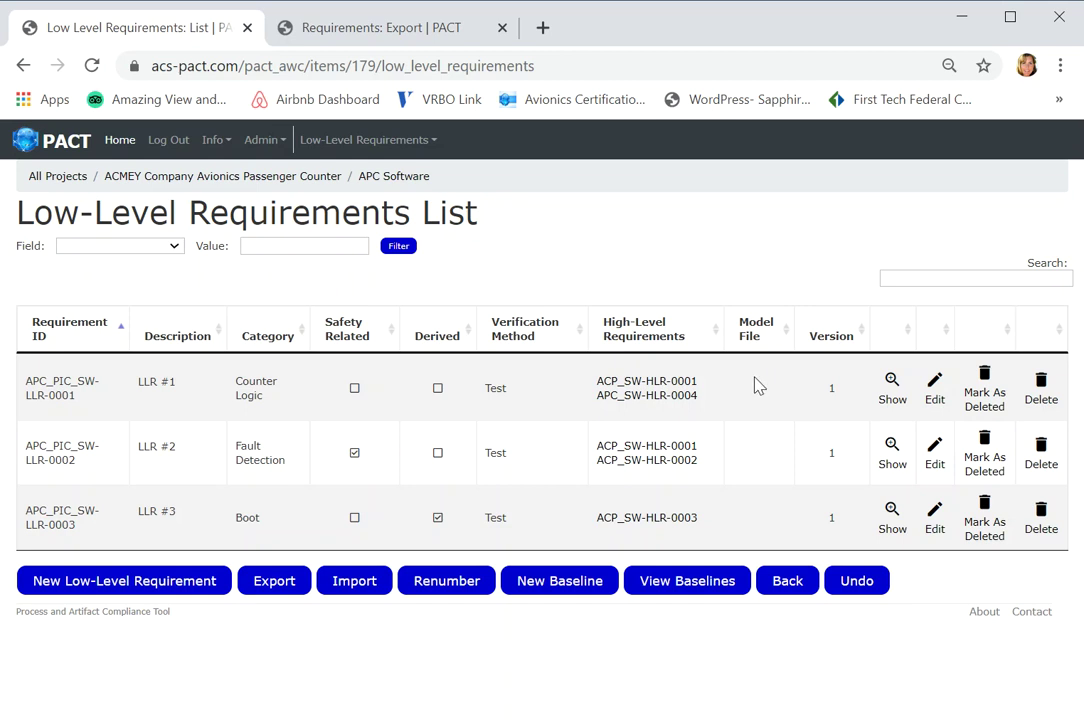
{"action": "triple_click", "coordinate": [323, 184]}
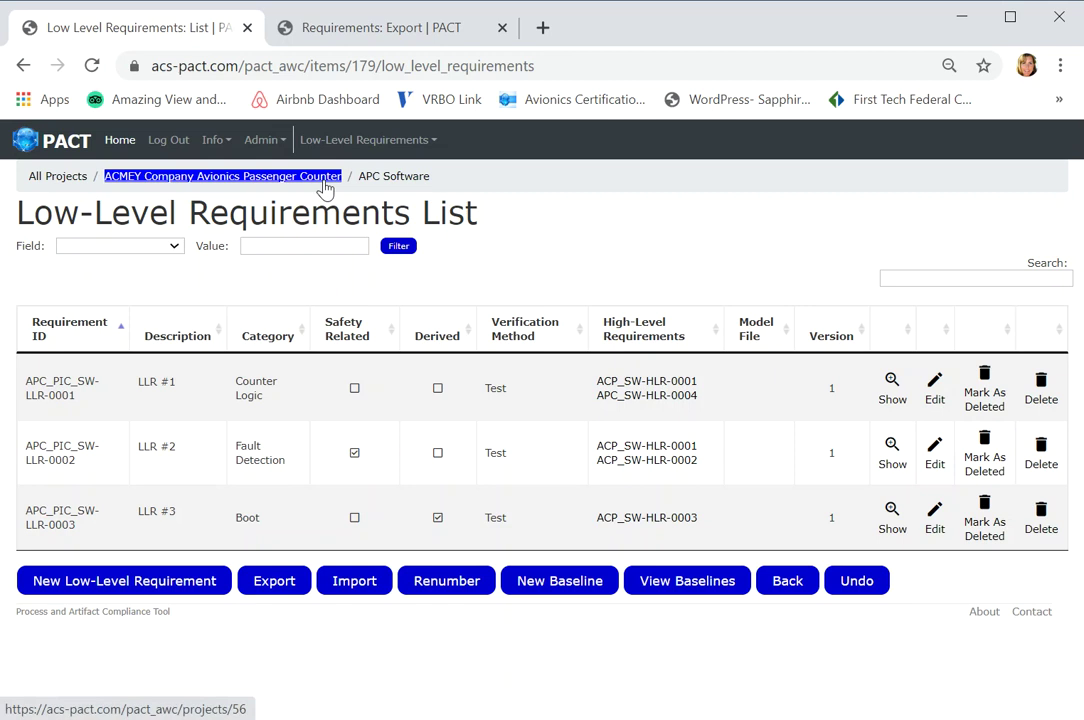